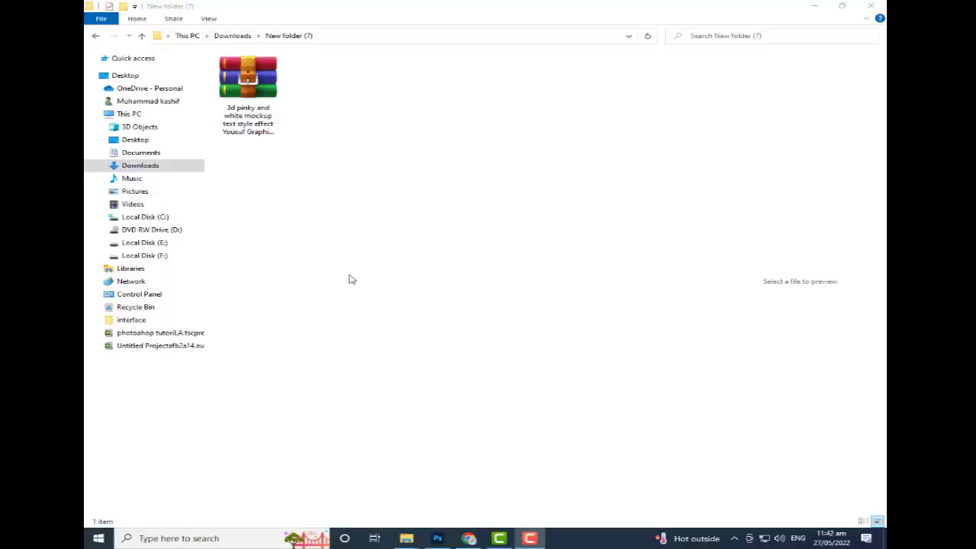
# Step: Extract the '3d pinky and white mockup text style effect' RAR archive into the current folder
pyautogui.click(254, 77)
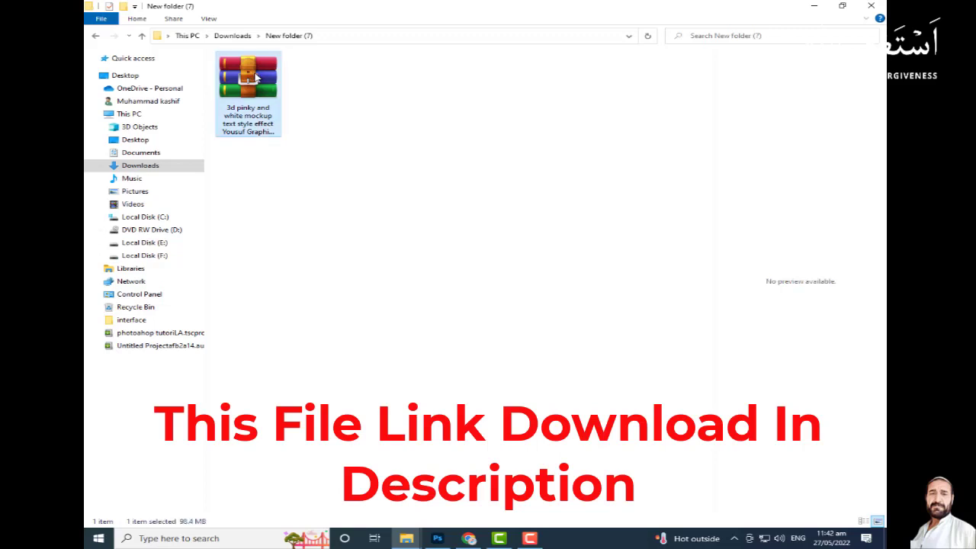
pyautogui.rightClick(254, 74)
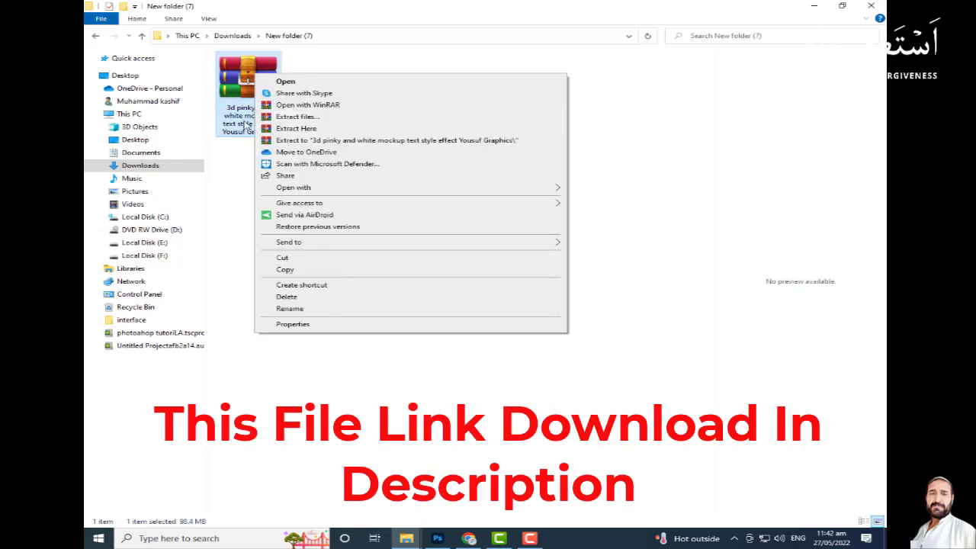
pyautogui.click(311, 131)
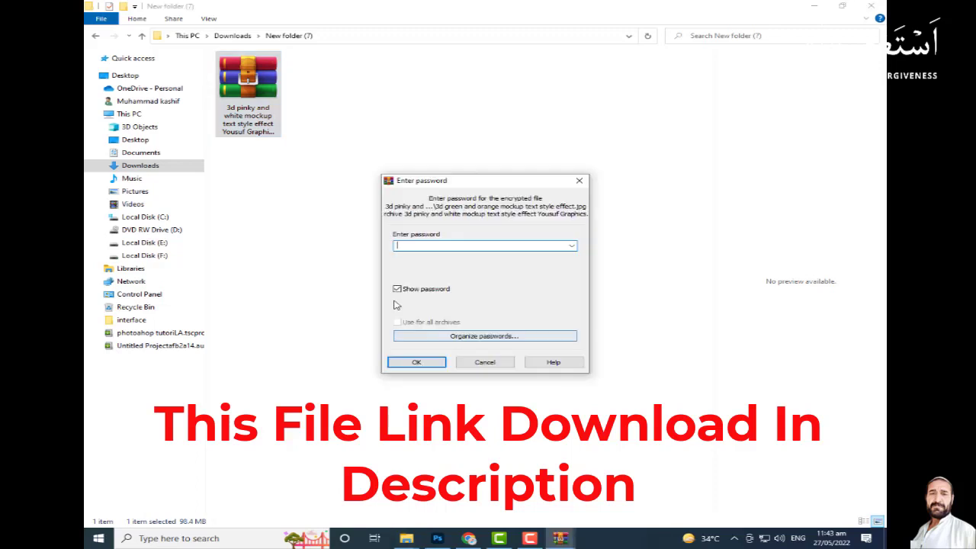
# Step: Enter the archive password with Show password enabled and extract the mockup files
pyautogui.click(398, 291)
pyautogui.press('capslock')
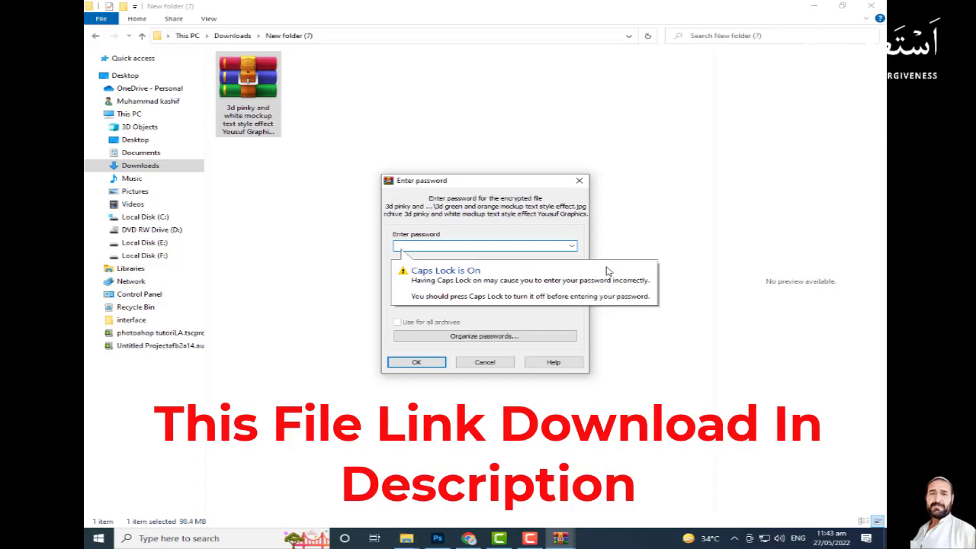
pyautogui.write('A')
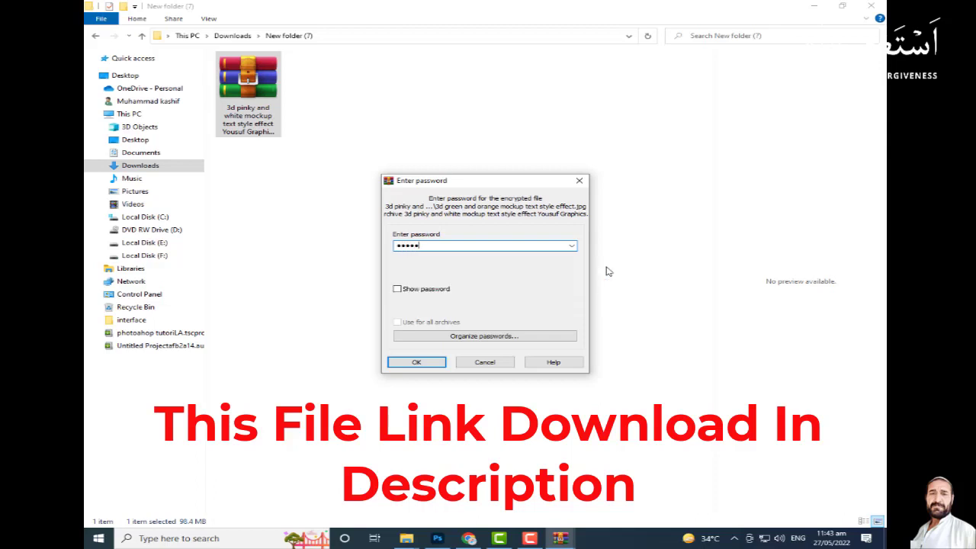
pyautogui.click(416, 363)
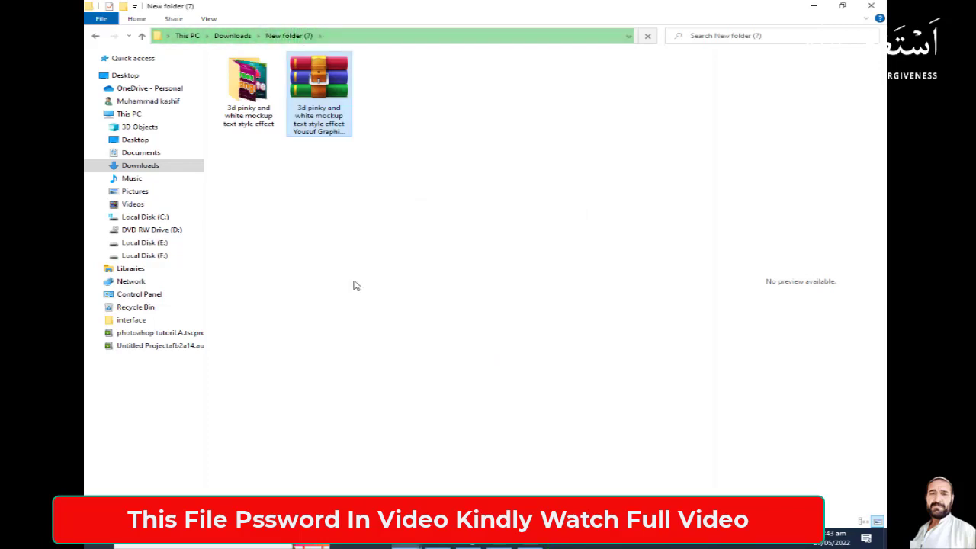
# Step: Browse the extracted mockup folder and select '3d green and orange mockup text style effect.psd'
pyautogui.doubleClick(241, 106)
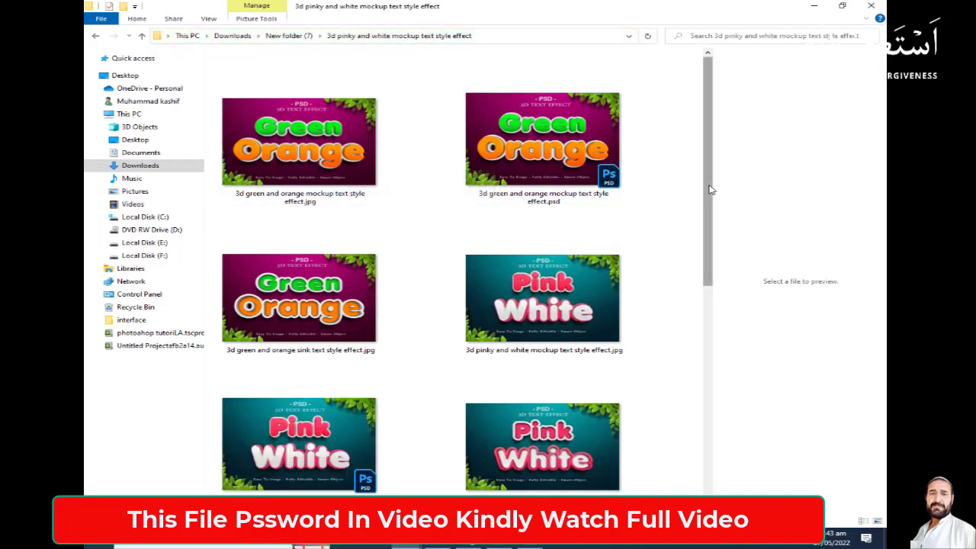
pyautogui.moveTo(710, 187); pyautogui.dragTo(706, 332)
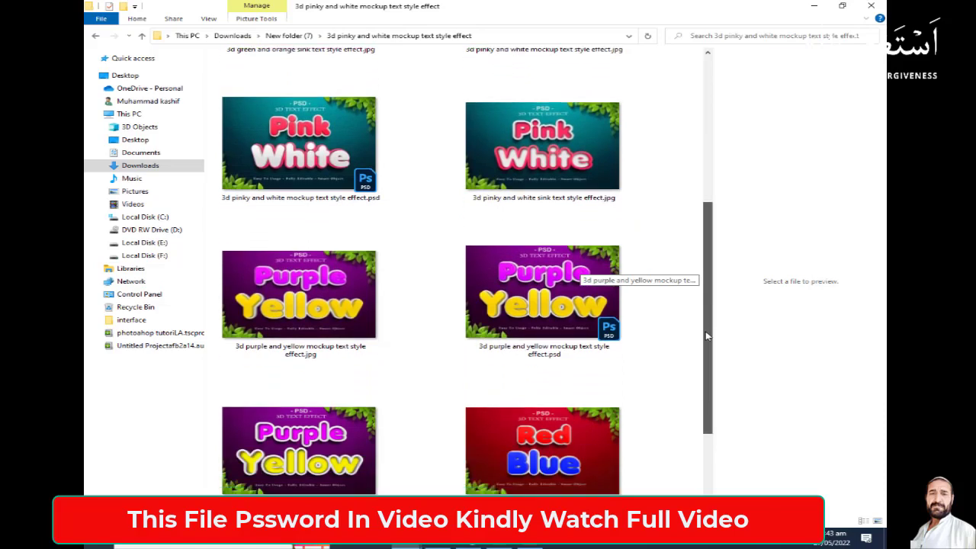
pyautogui.moveTo(705, 335)
pyautogui.mouseDown()
pyautogui.moveTo(713, 469)
pyautogui.moveTo(717, 182)
pyautogui.mouseUp()
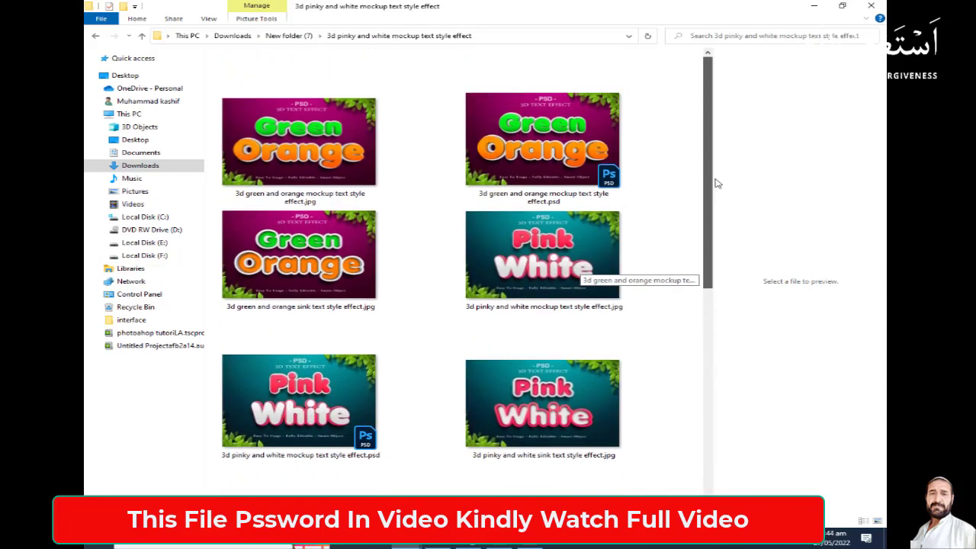
pyautogui.moveTo(717, 183)
pyautogui.mouseDown()
pyautogui.moveTo(734, 364)
pyautogui.moveTo(740, 227)
pyautogui.mouseUp()
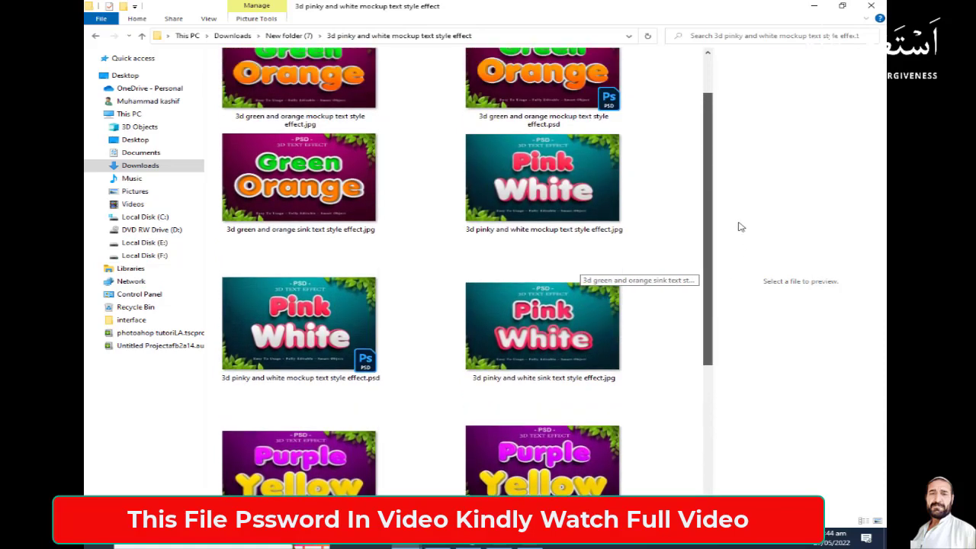
pyautogui.moveTo(740, 226); pyautogui.dragTo(742, 198)
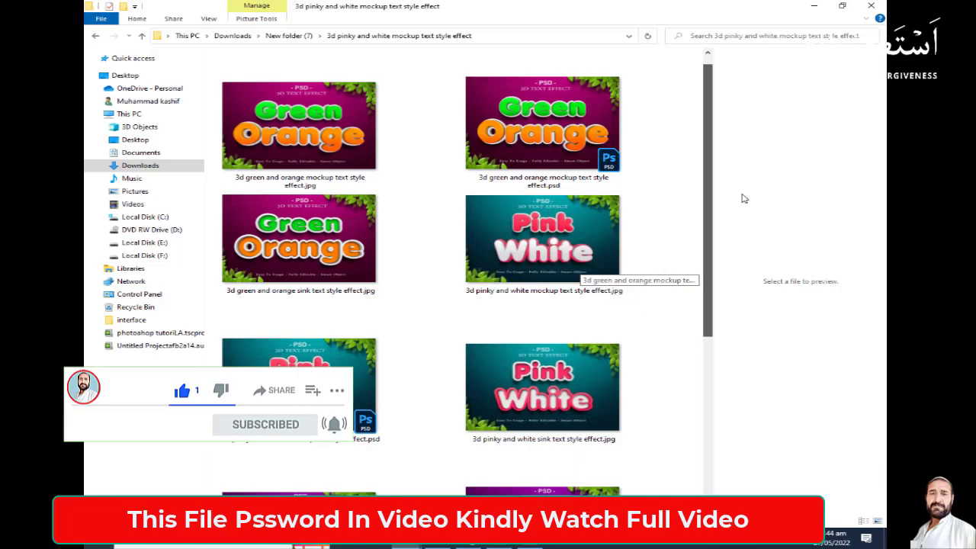
pyautogui.moveTo(744, 199); pyautogui.dragTo(748, 429)
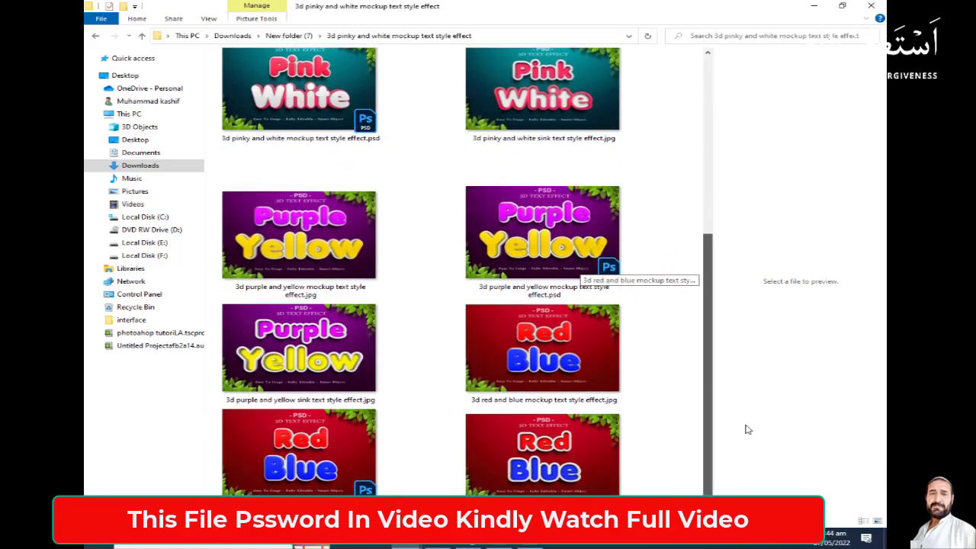
pyautogui.moveTo(715, 388); pyautogui.dragTo(714, 136)
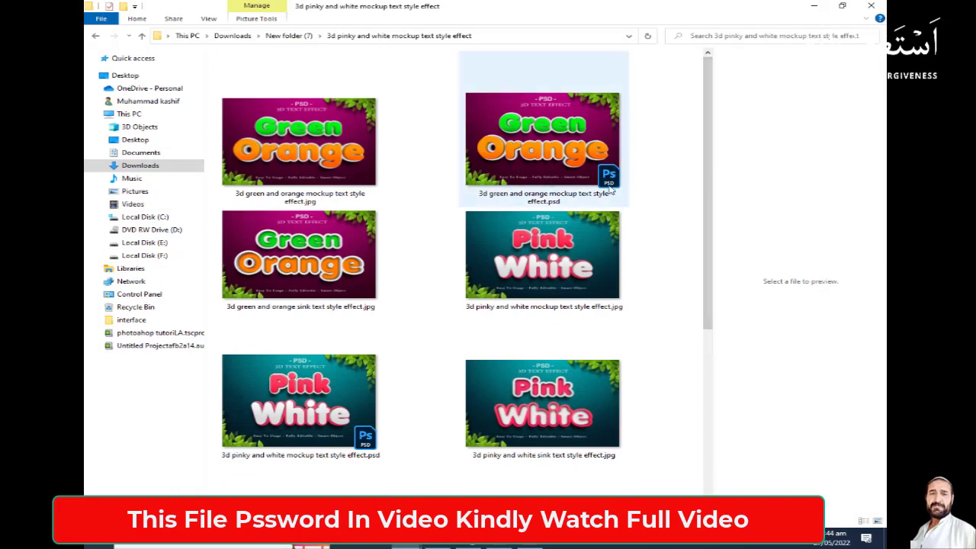
pyautogui.click(537, 141)
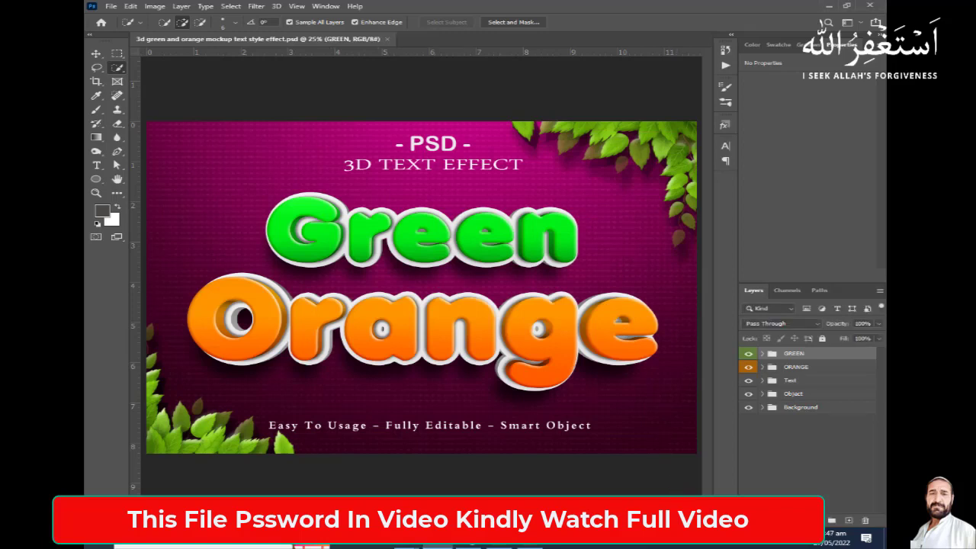
# Step: Activate the Move tool on the green and orange mockup document
pyautogui.scroll(-1, 485, 281)
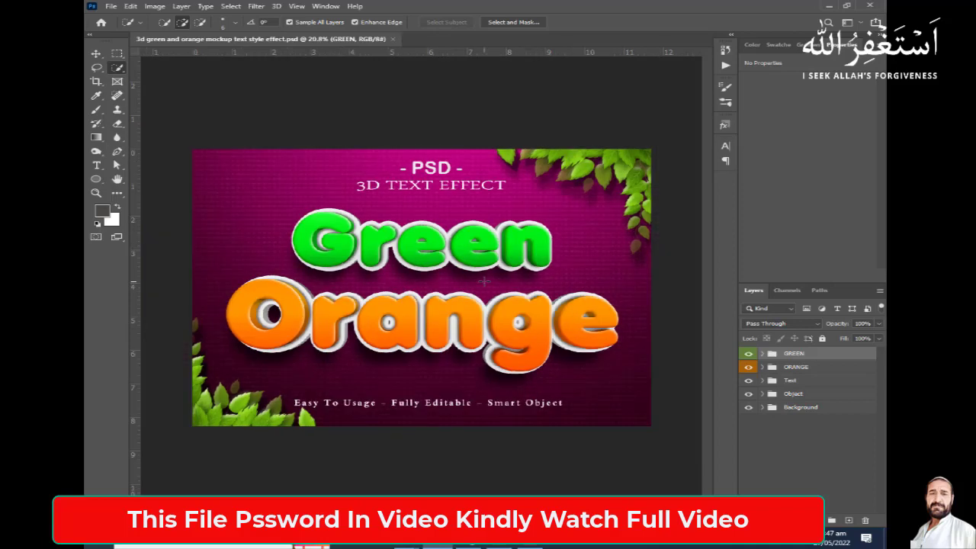
pyautogui.click(95, 54)
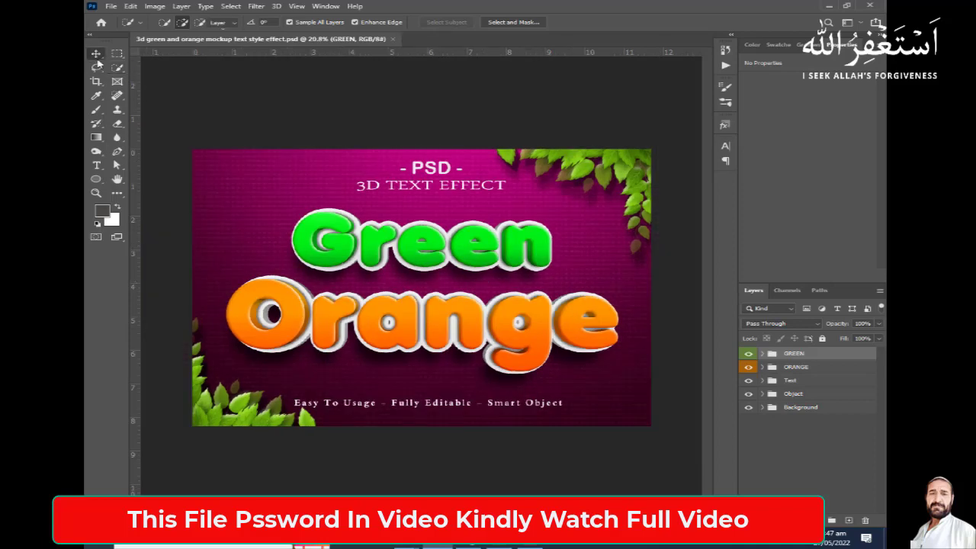
pyautogui.scroll(1, 408, 234)
pyautogui.scroll(1, 408, 234)
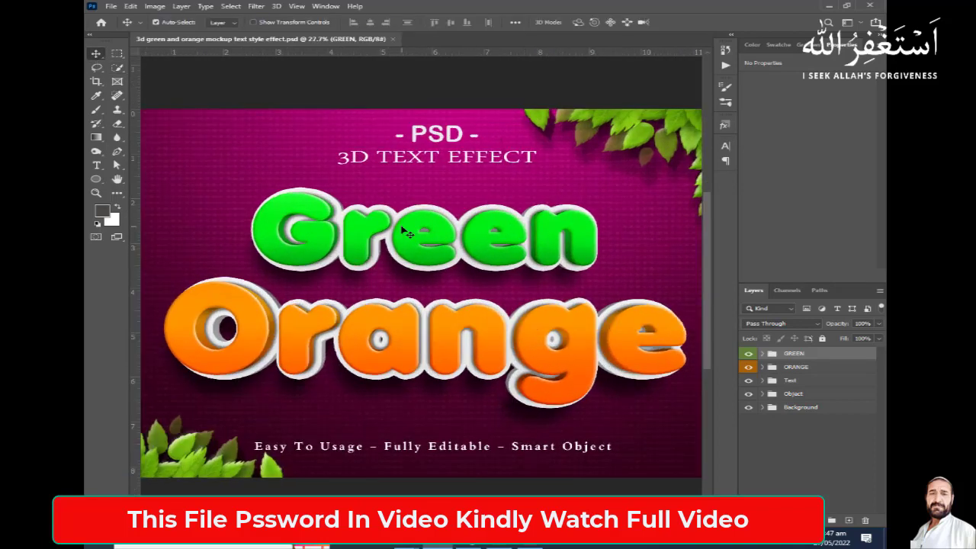
pyautogui.scroll(-2, 408, 234)
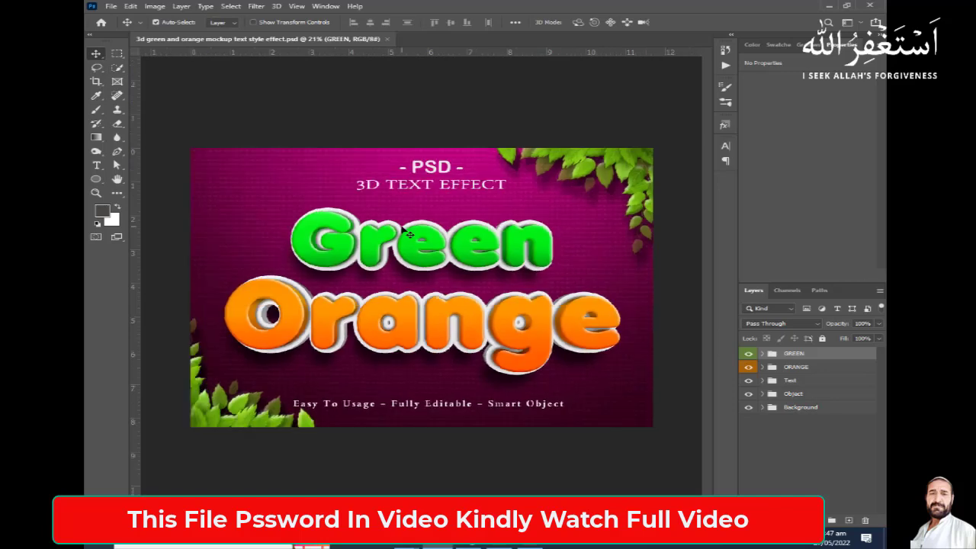
# Step: Expand the GREEN and ORANGE groups and toggle the Orange 3D layer off and back on
pyautogui.click(337, 256)
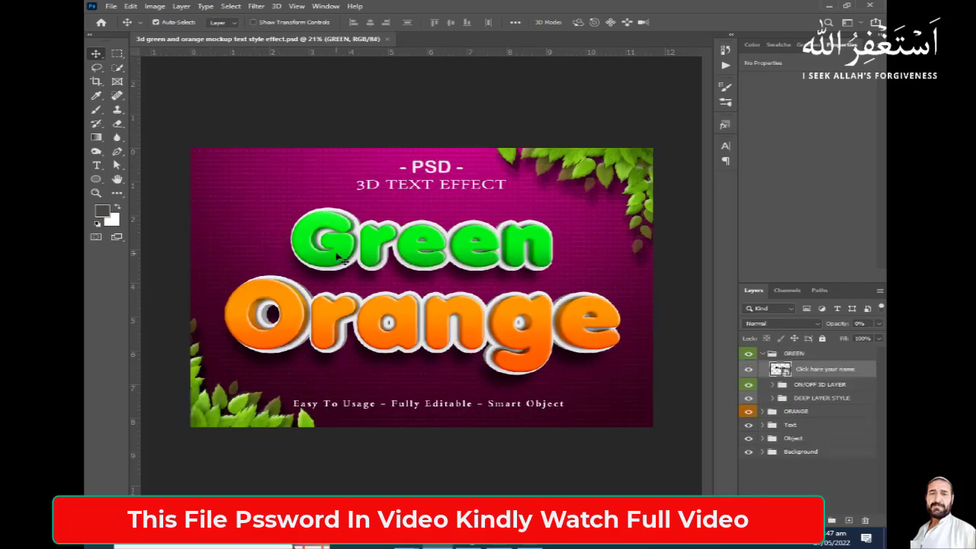
pyautogui.click(339, 324)
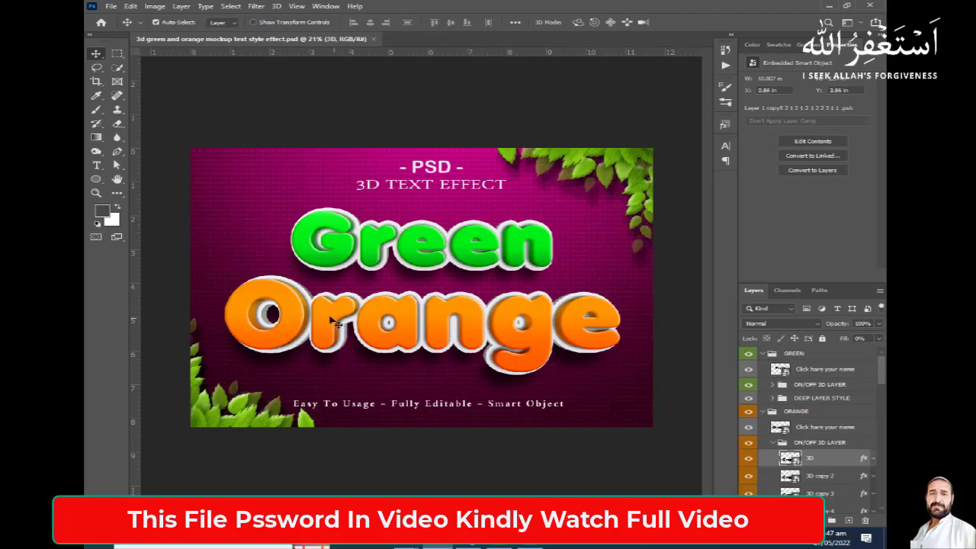
pyautogui.click(748, 462)
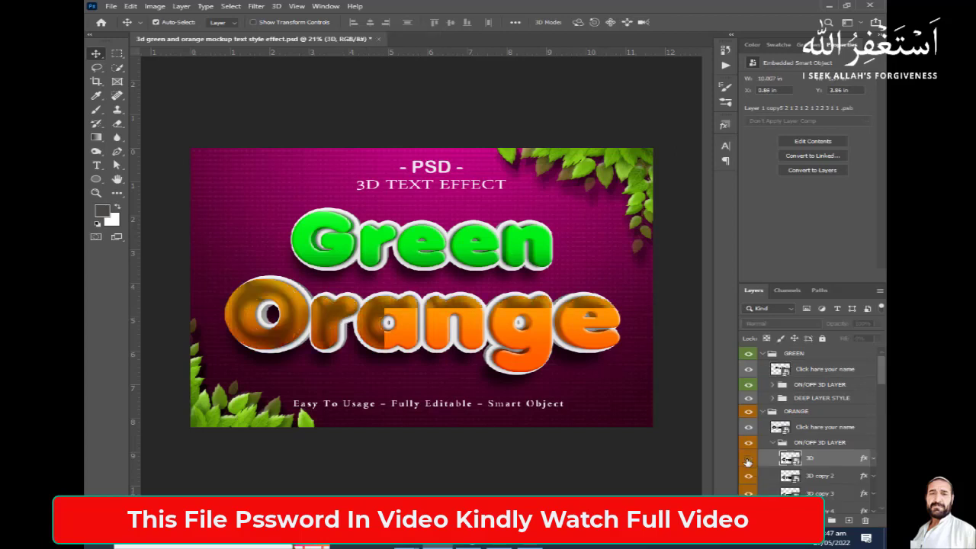
pyautogui.click(748, 462)
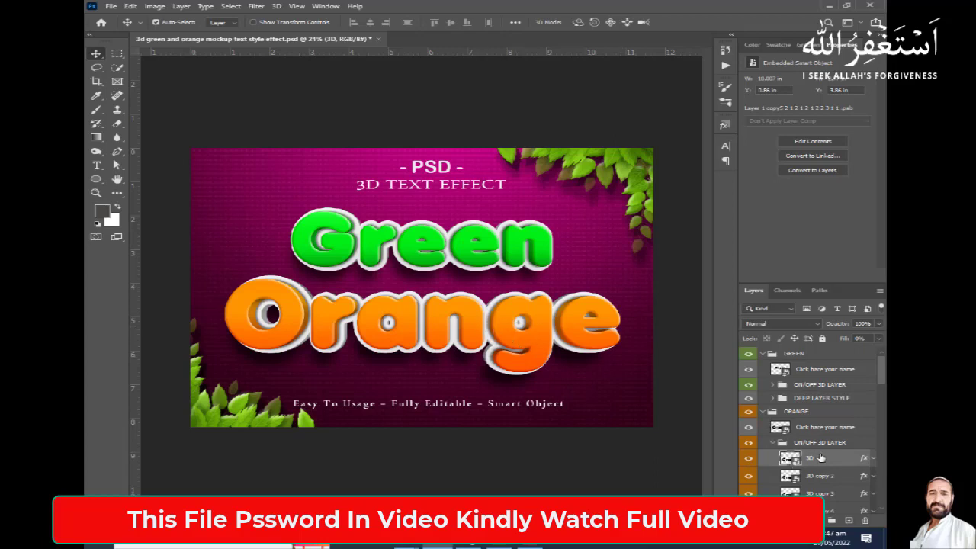
pyautogui.scroll(-2, 829, 466)
pyautogui.scroll(-2, 831, 476)
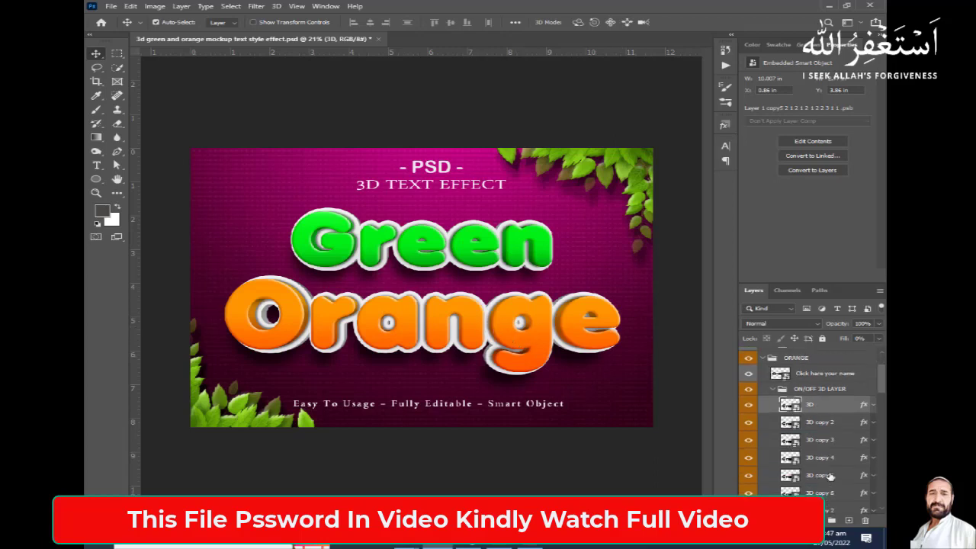
pyautogui.scroll(-2, 829, 477)
pyautogui.scroll(-2, 829, 477)
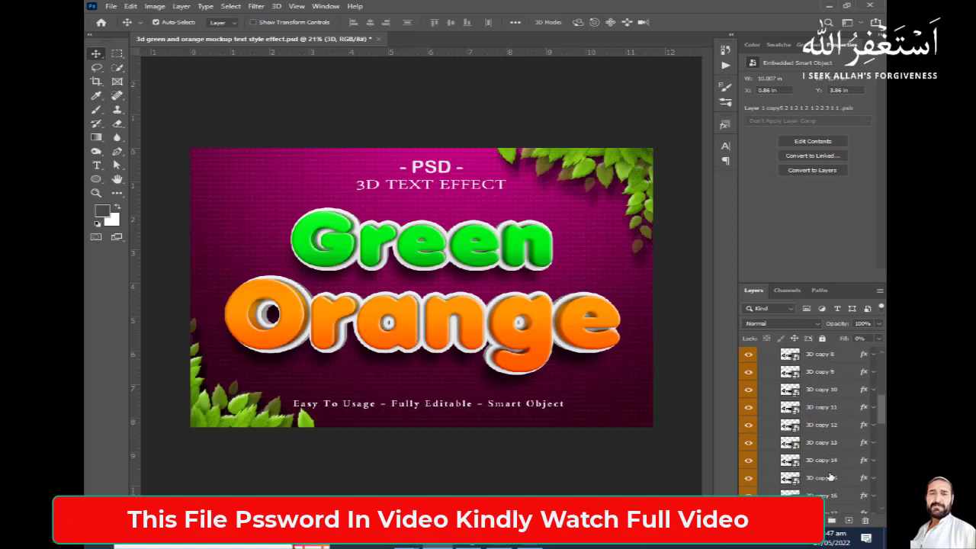
pyautogui.scroll(-1, 830, 477)
pyautogui.scroll(2, 829, 477)
pyautogui.scroll(3, 830, 476)
pyautogui.scroll(2, 829, 477)
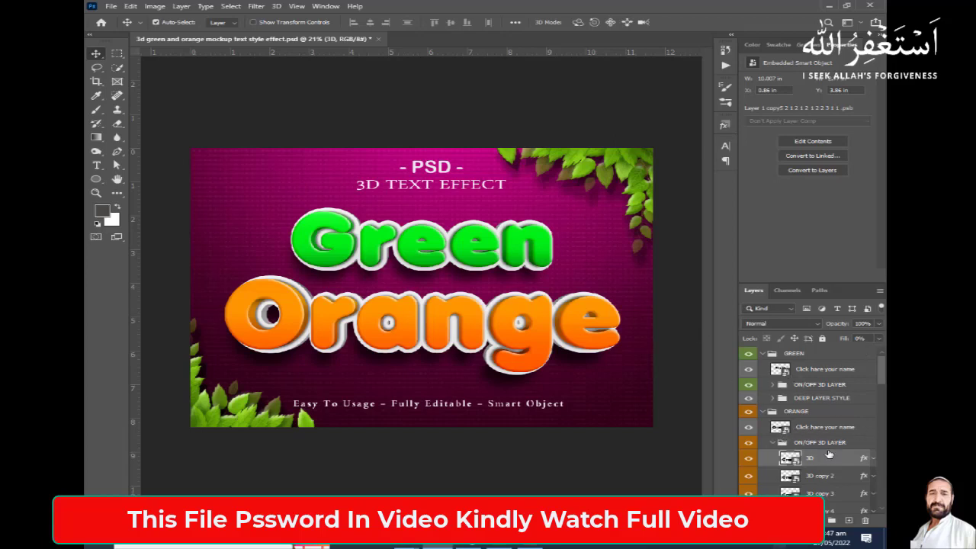
pyautogui.click(236, 414)
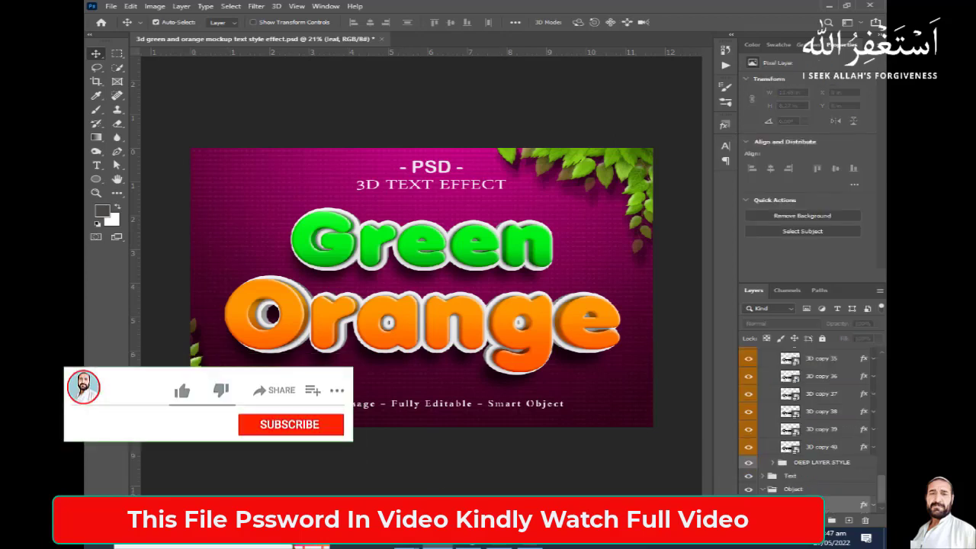
pyautogui.hotkey('ctrl', ',')
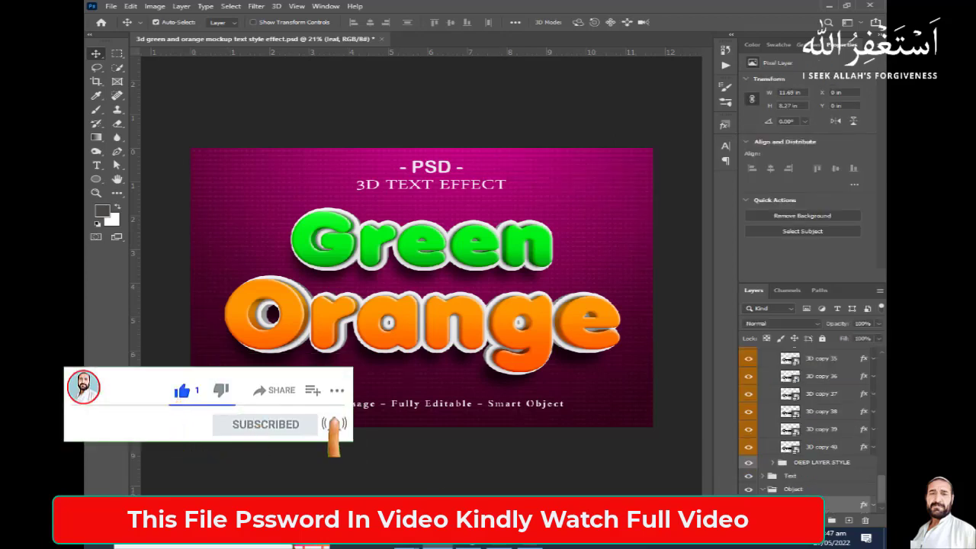
pyautogui.hotkey('ctrl', ',')
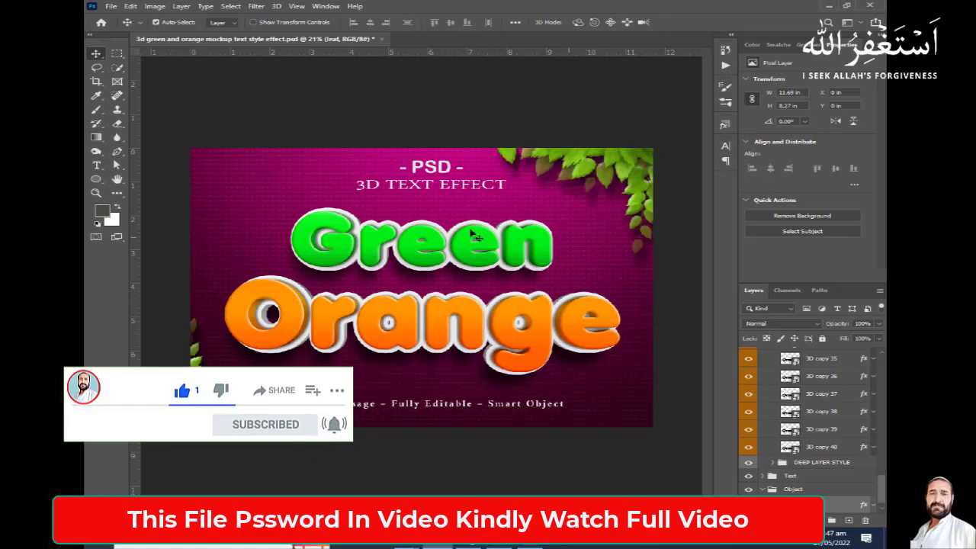
pyautogui.click(530, 252)
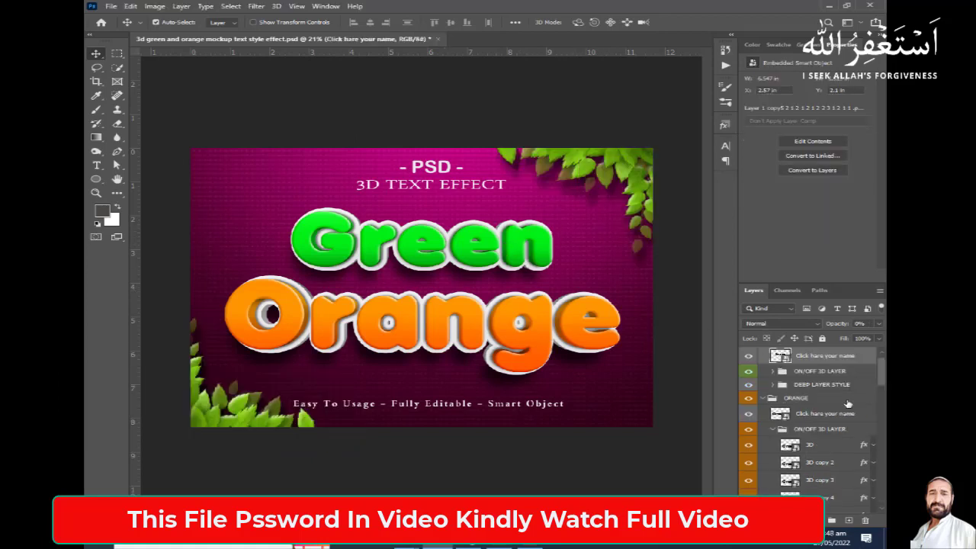
pyautogui.doubleClick(808, 357)
pyautogui.press('Return')
pyautogui.doubleClick(783, 363)
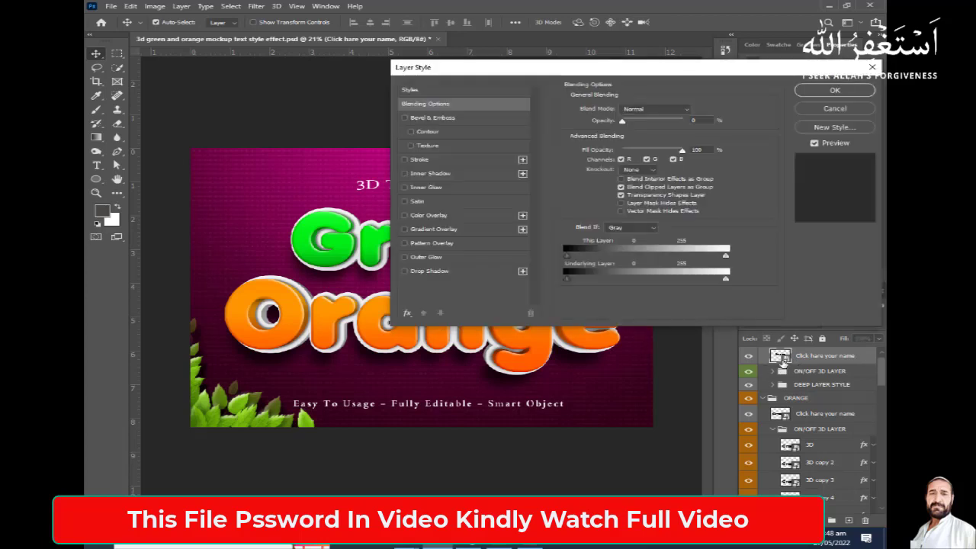
pyautogui.click(837, 92)
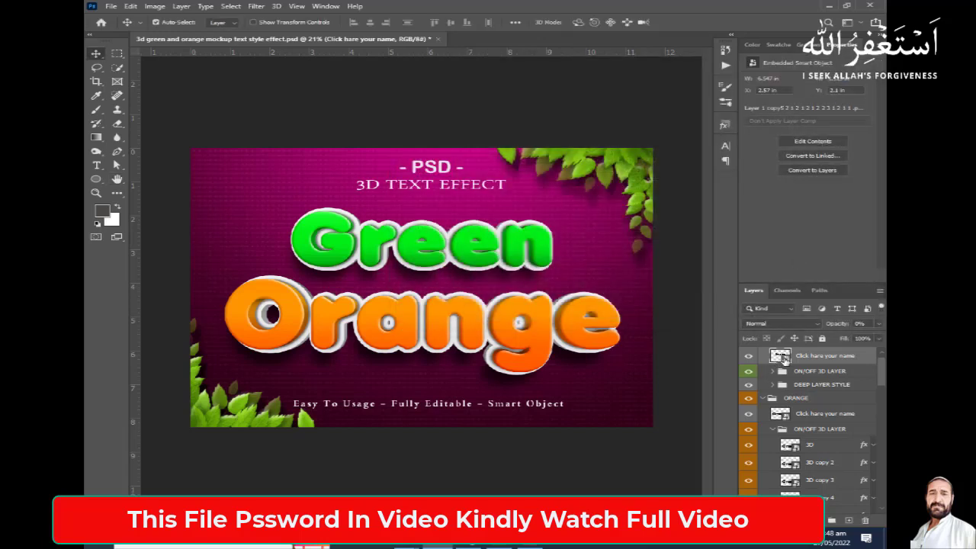
# Step: Open the Green smart object's text and replace its missing font with the default
pyautogui.doubleClick(785, 359)
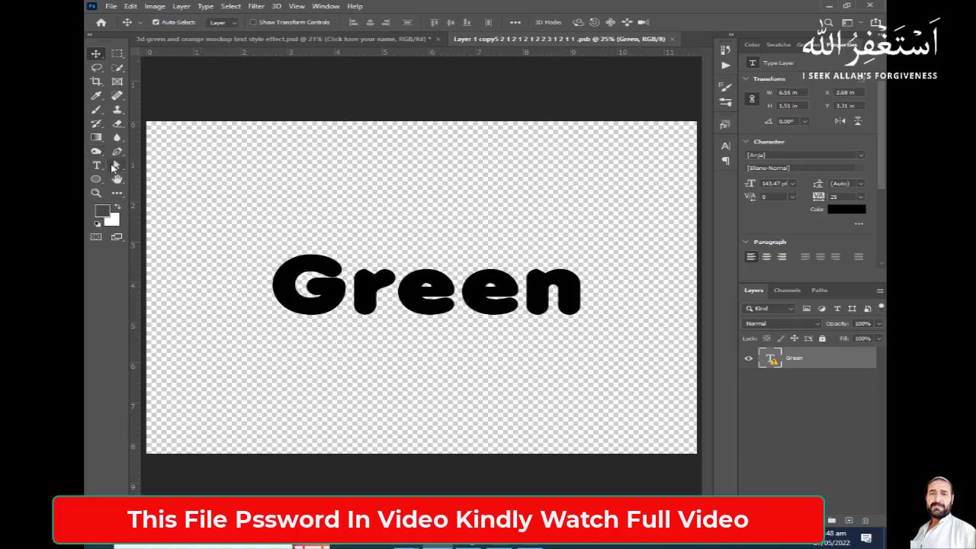
pyautogui.click(96, 168)
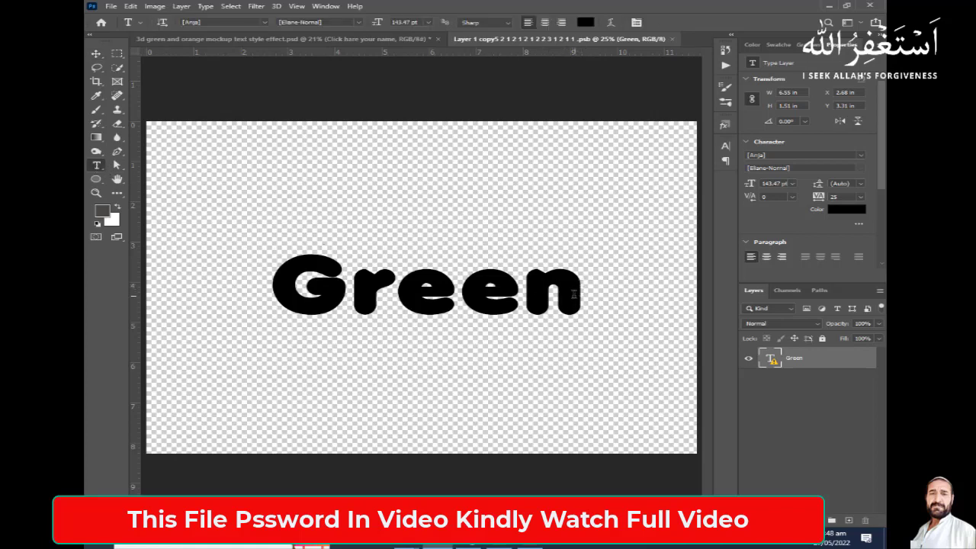
pyautogui.click(576, 293)
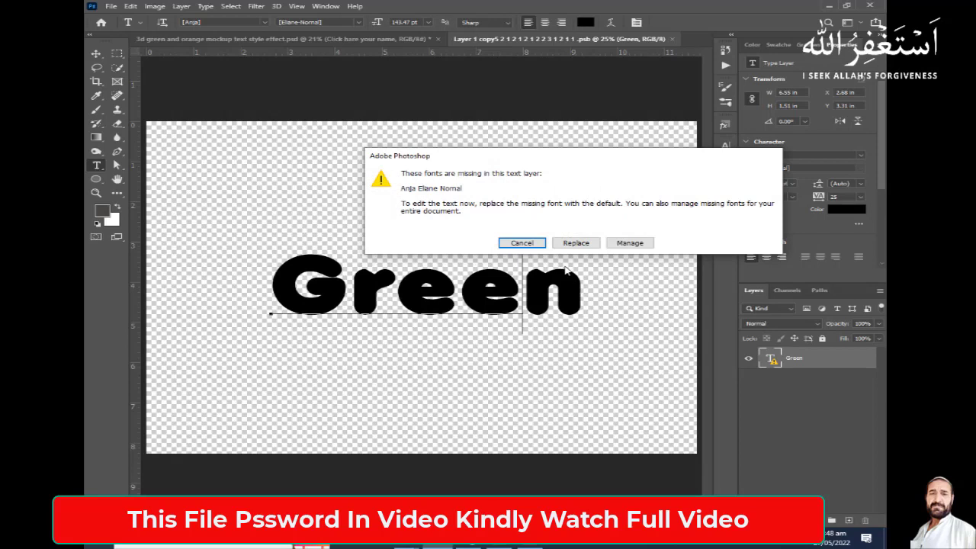
pyautogui.click(573, 243)
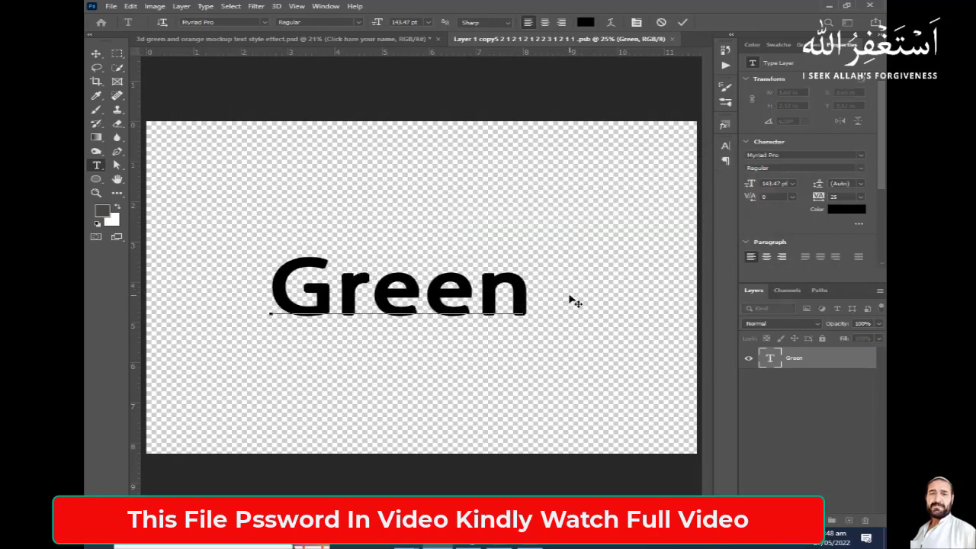
# Step: Replace the word 'Green' with 'Yousuf' and commit the text
pyautogui.press('Left')
pyautogui.press('Left')
pyautogui.press('Left')
pyautogui.press('Left')
pyautogui.press('Delete')
pyautogui.press('Delete')
pyautogui.press('Delete')
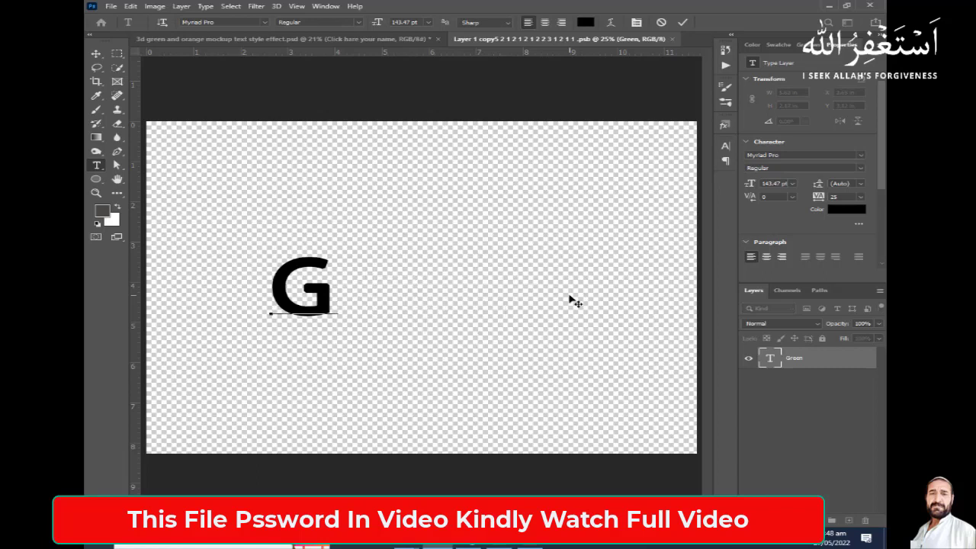
pyautogui.press('BackSpace')
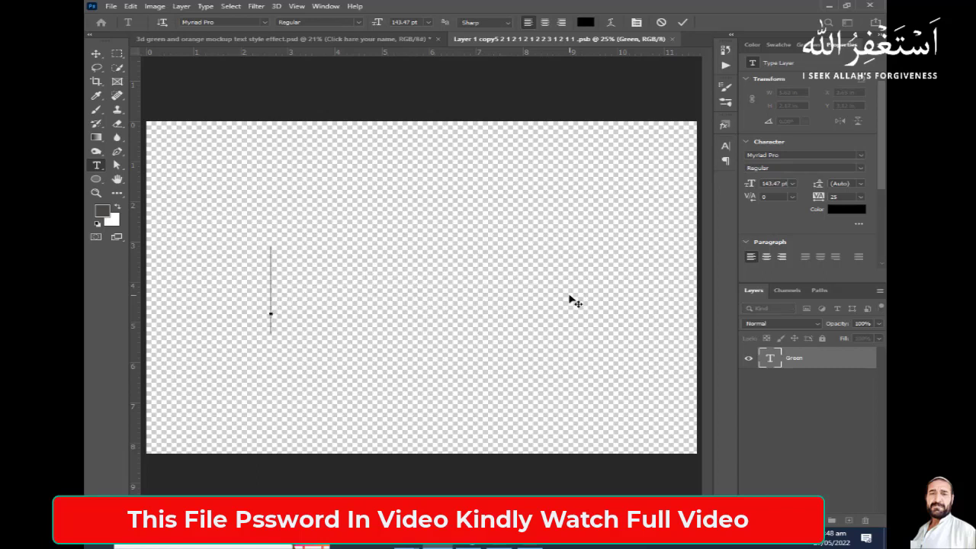
pyautogui.write('yOUS')
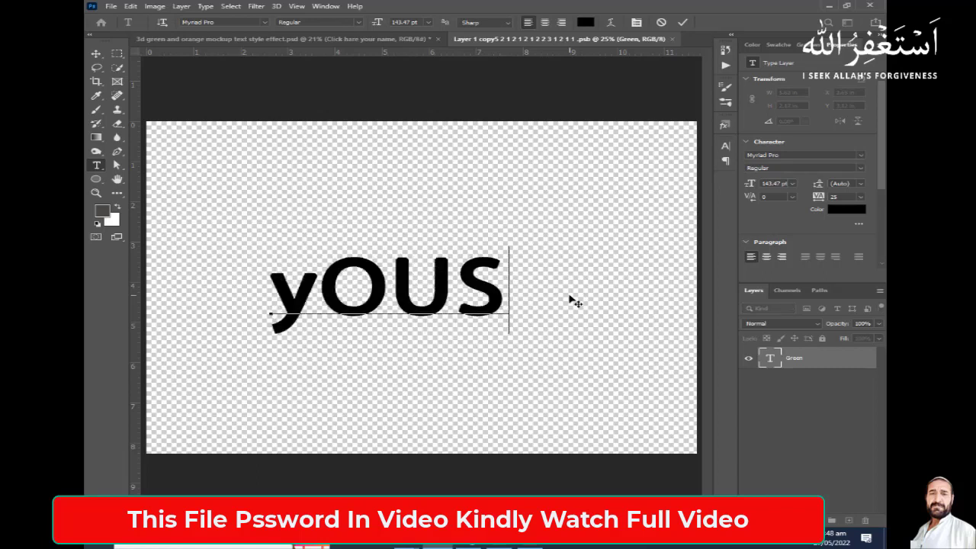
pyautogui.press('BackSpace')
pyautogui.press('BackSpace')
pyautogui.press('BackSpace')
pyautogui.press('BackSpace')
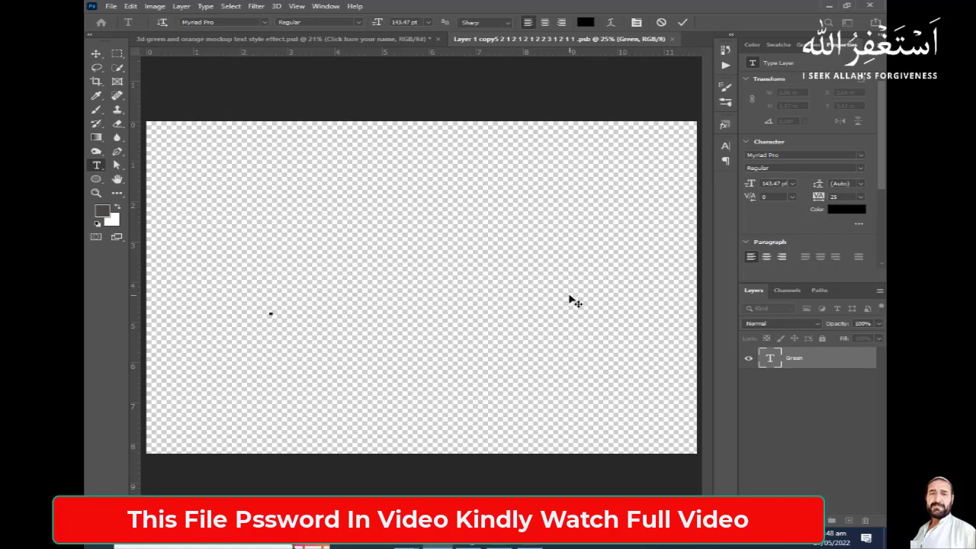
pyautogui.write('Y')
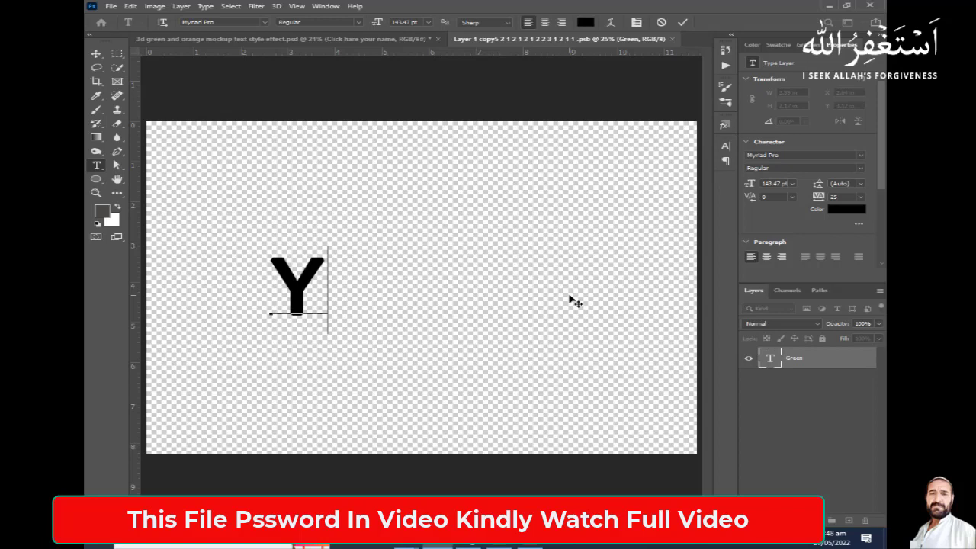
pyautogui.write('ousuf')
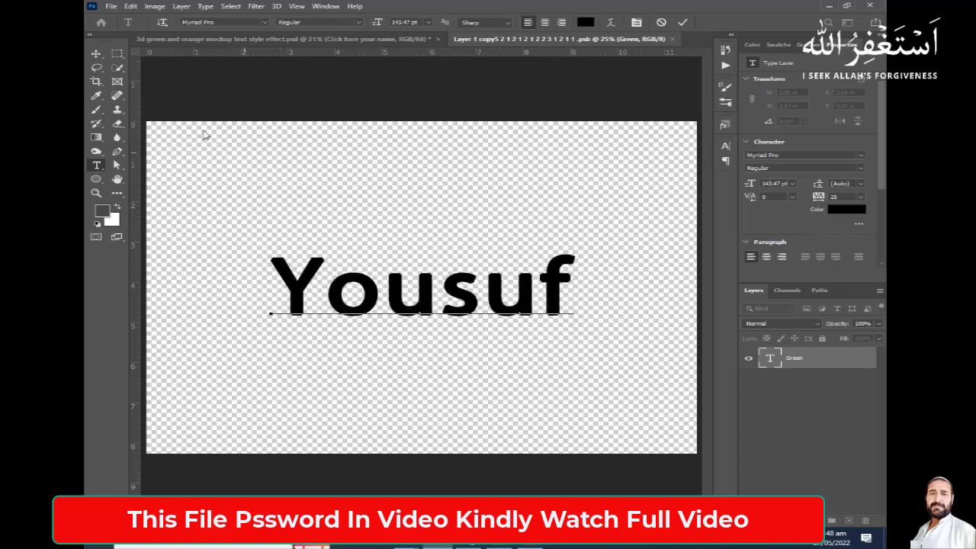
pyautogui.click(96, 53)
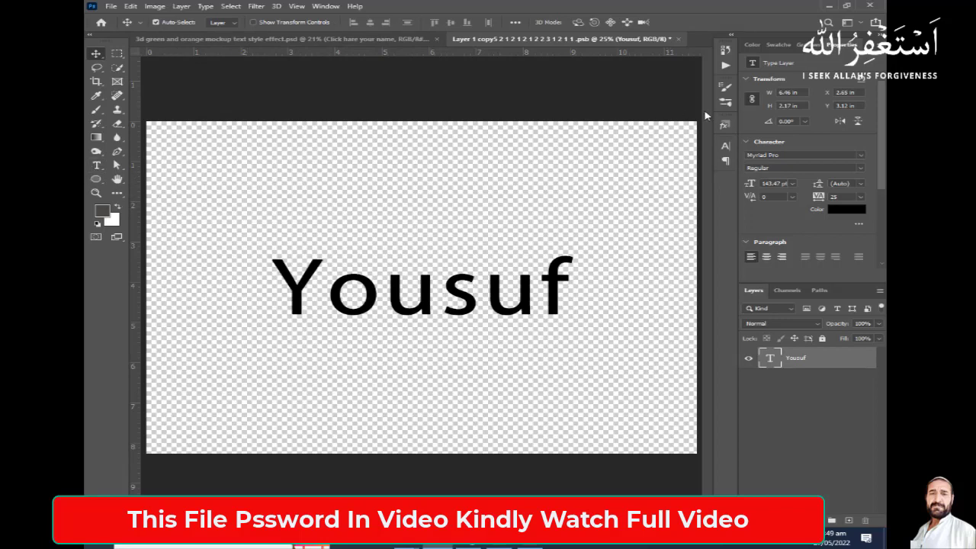
# Step: Set the Yousuf text to News706 BT Bold and close the smart object document
pyautogui.click(725, 148)
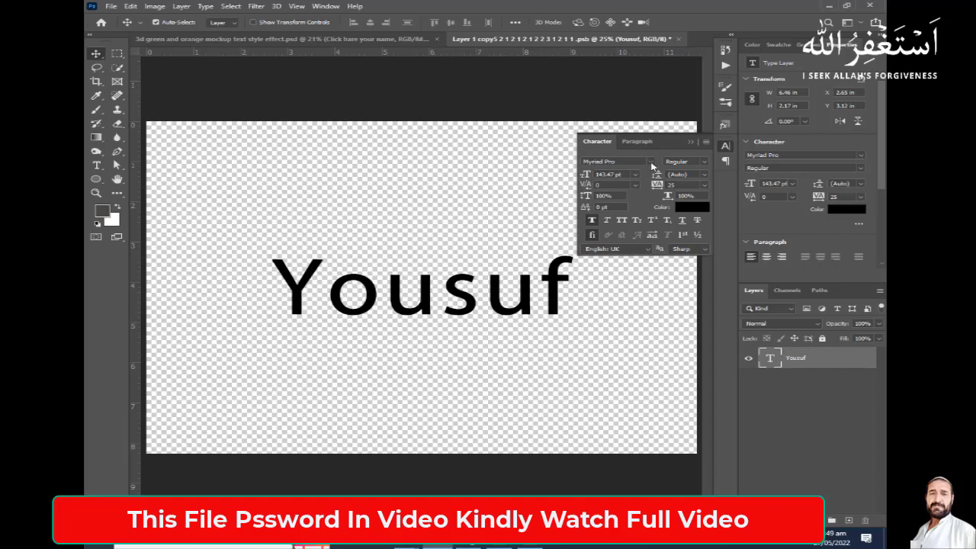
pyautogui.click(650, 162)
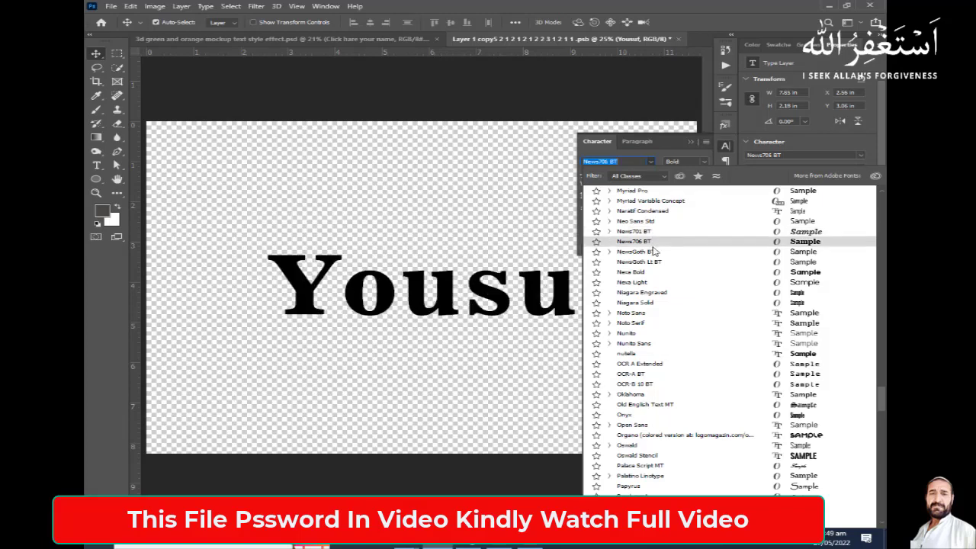
pyautogui.click(653, 246)
pyautogui.click(692, 143)
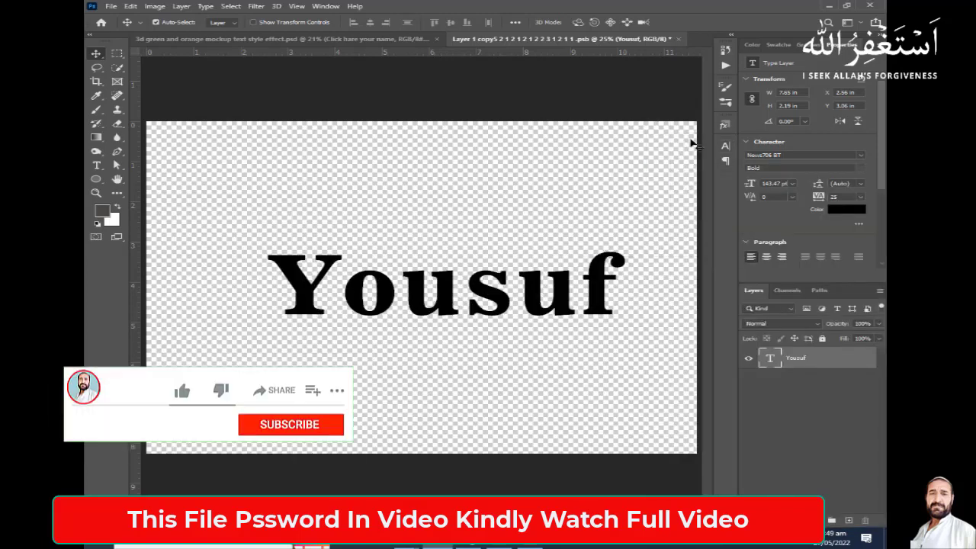
pyautogui.click(679, 38)
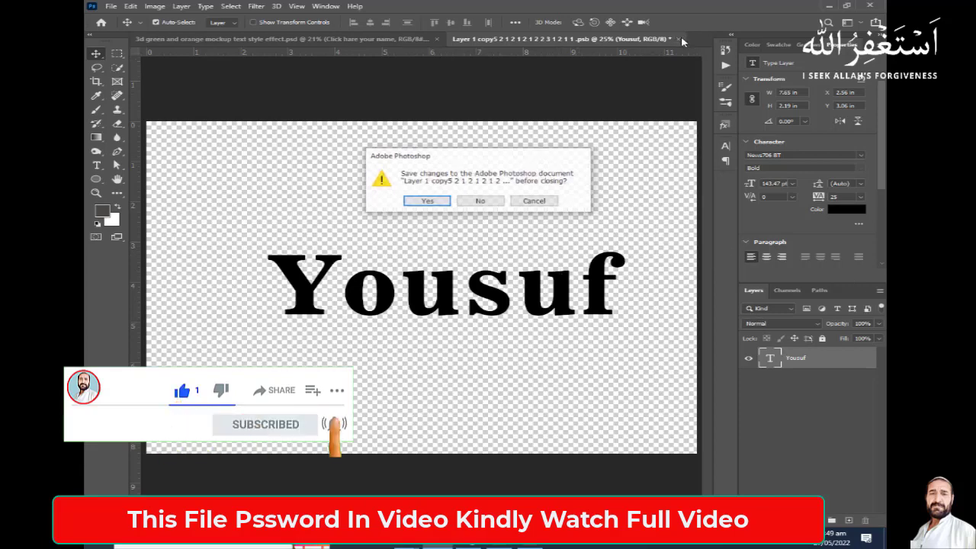
# Step: Save the smart object changes and return to the mockup showing Yousuf
pyautogui.click(427, 201)
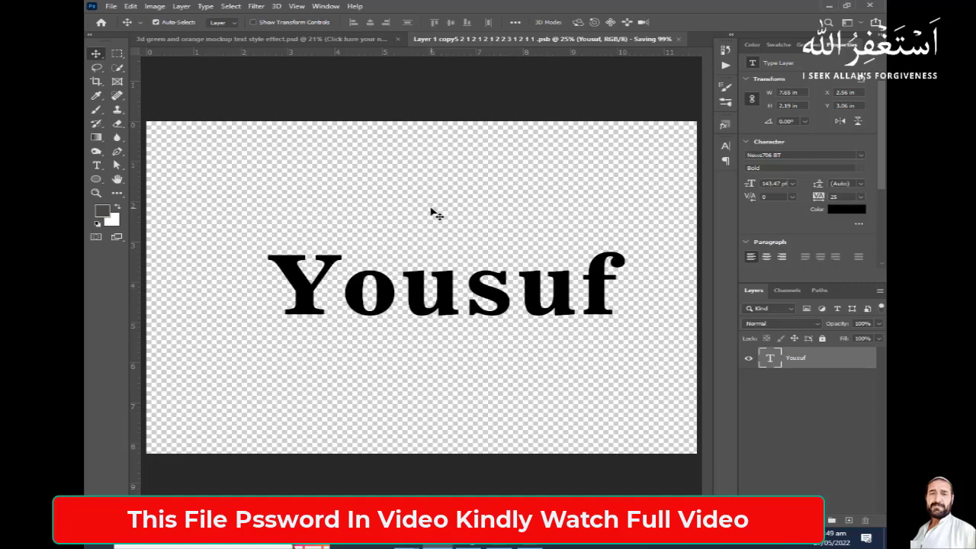
pyautogui.hotkey('ctrl', 'w')
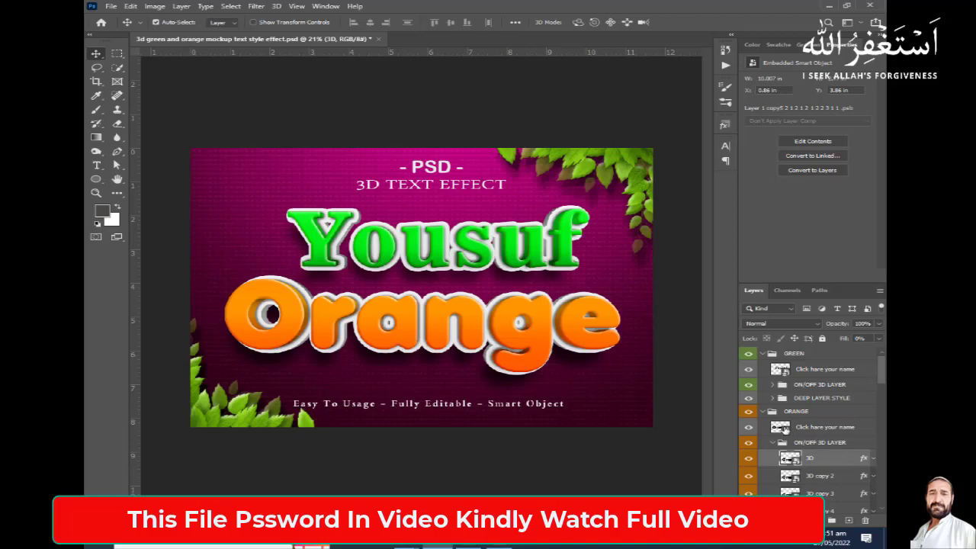
# Step: In the Orange smart object, replace the missing font and retype the word as 'Graphics'
pyautogui.doubleClick(780, 428)
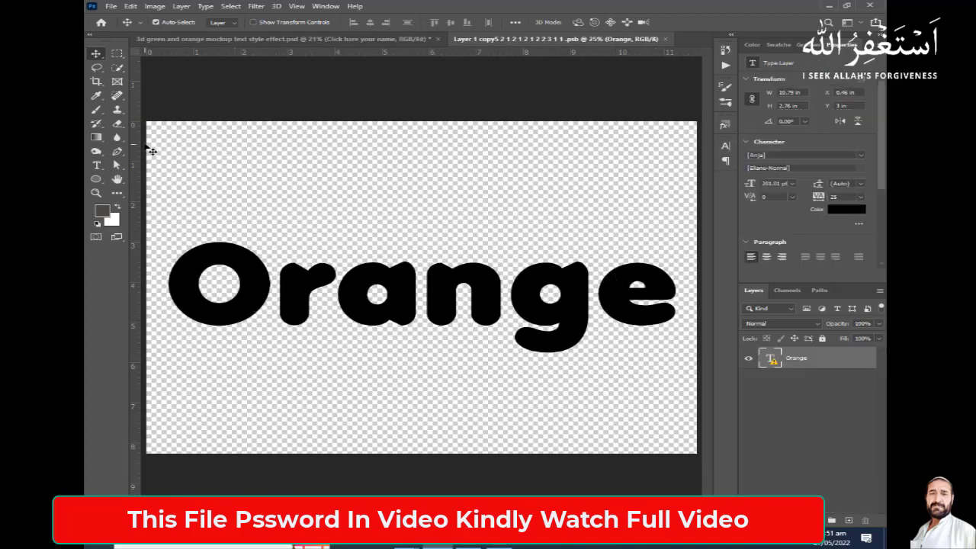
pyautogui.click(97, 167)
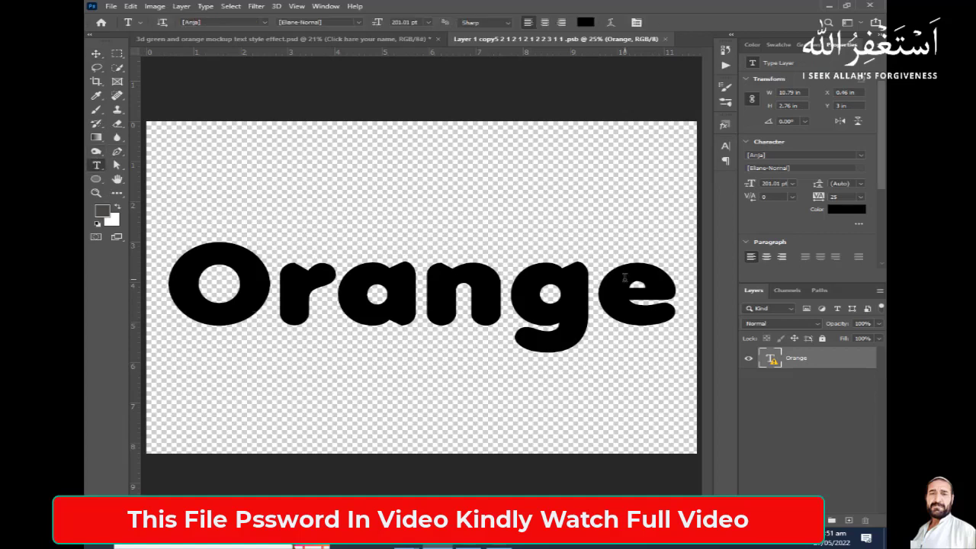
pyautogui.click(655, 287)
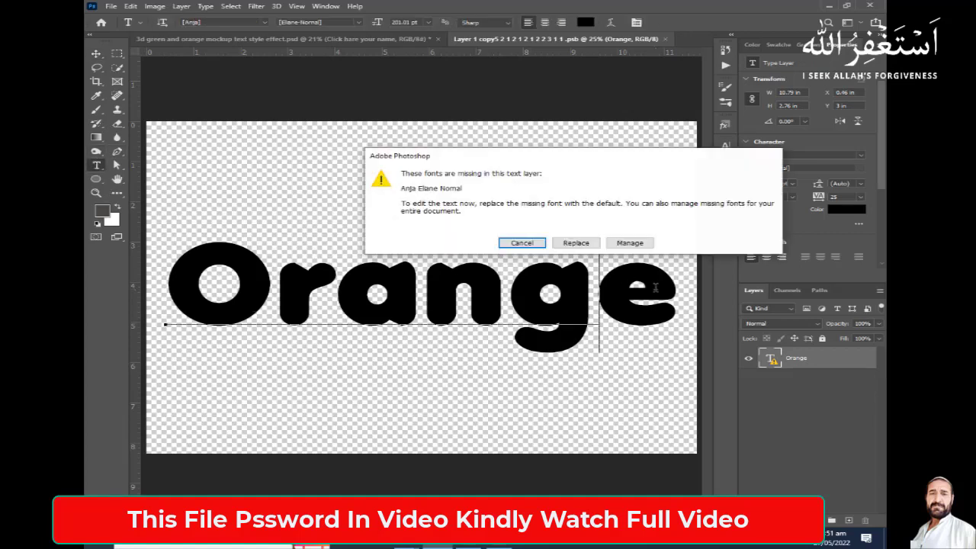
pyautogui.click(572, 244)
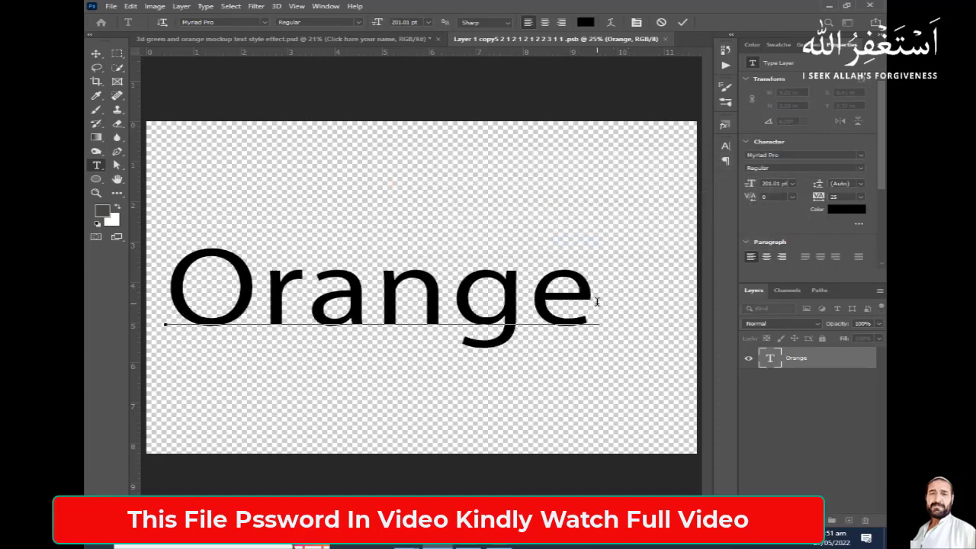
pyautogui.press('BackSpace')
pyautogui.press('BackSpace')
pyautogui.press('BackSpace')
pyautogui.press('BackSpace')
pyautogui.press('BackSpace')
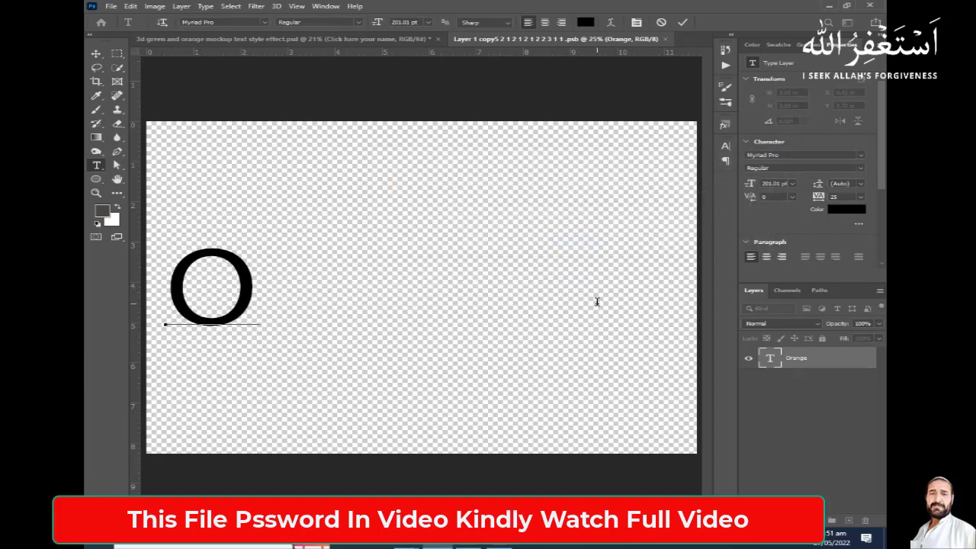
pyautogui.press('BackSpace')
pyautogui.write('G')
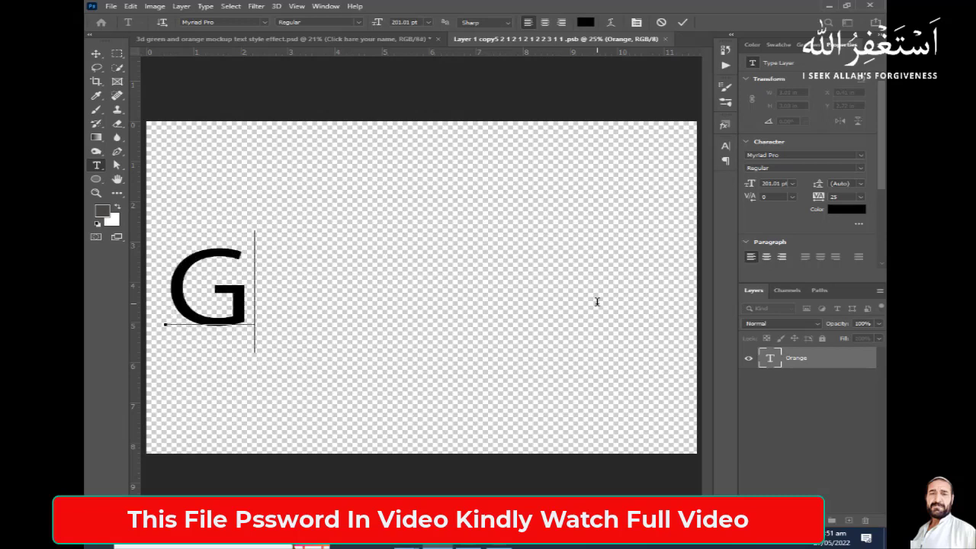
pyautogui.write('raphi')
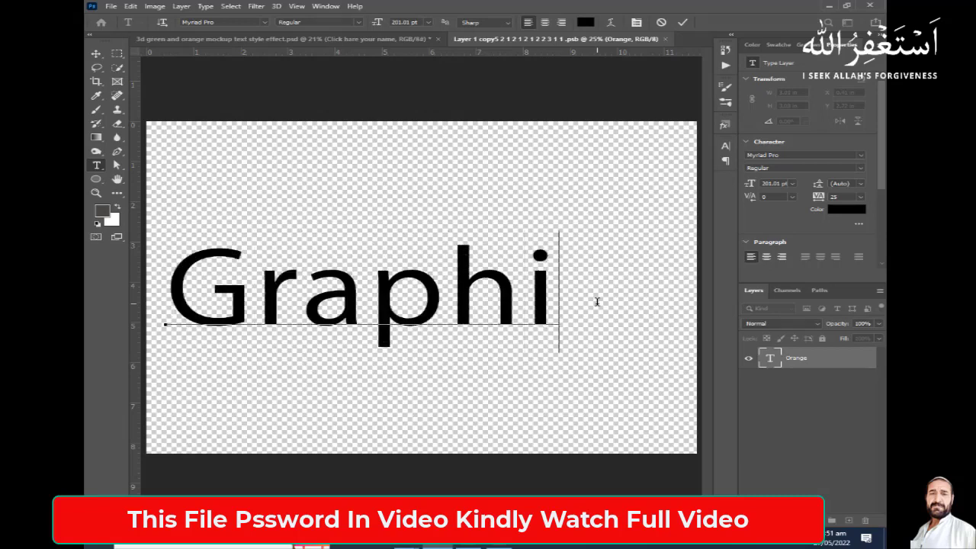
pyautogui.write('cs')
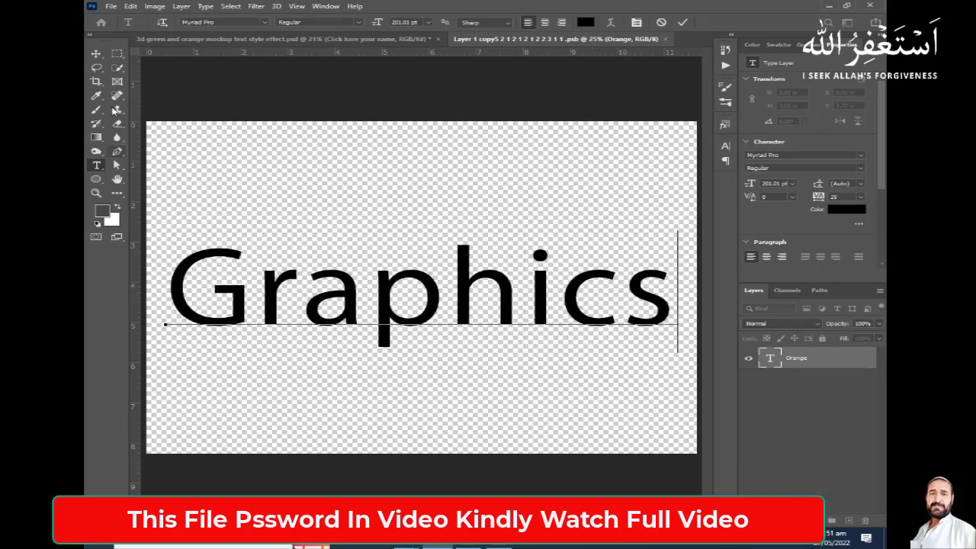
# Step: Commit 'Graphics' and set it in the MadaniArabic-Black font
pyautogui.hotkey('ctrl', 'Return')
pyautogui.click(95, 54)
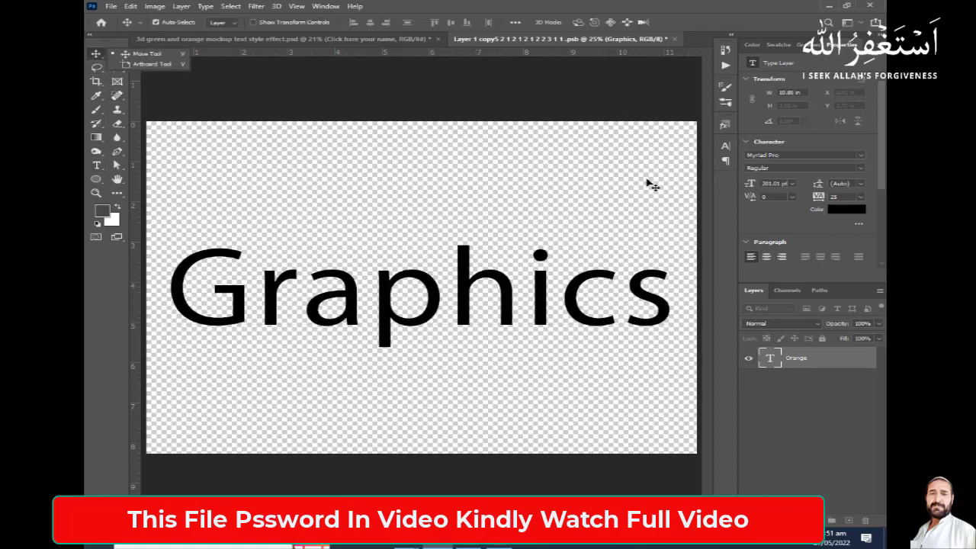
pyautogui.click(725, 148)
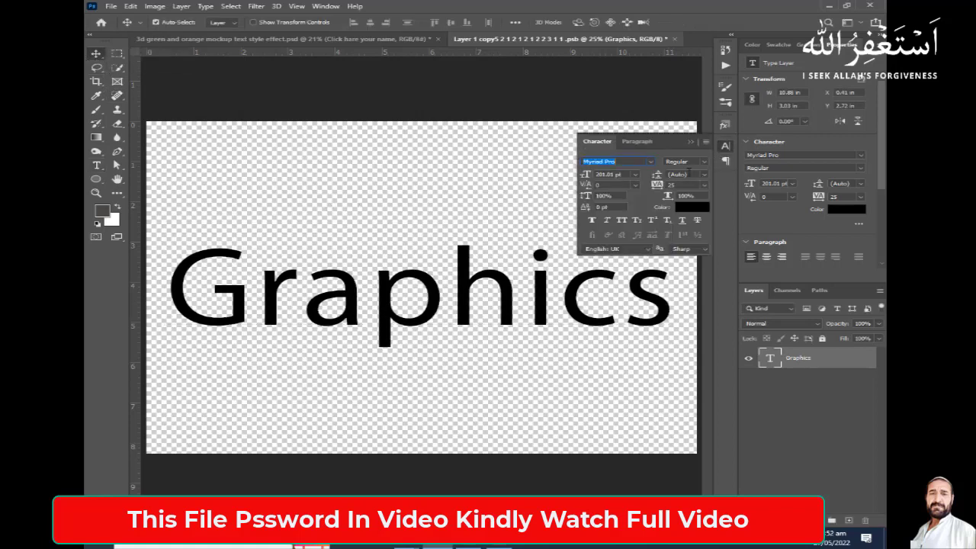
pyautogui.click(652, 165)
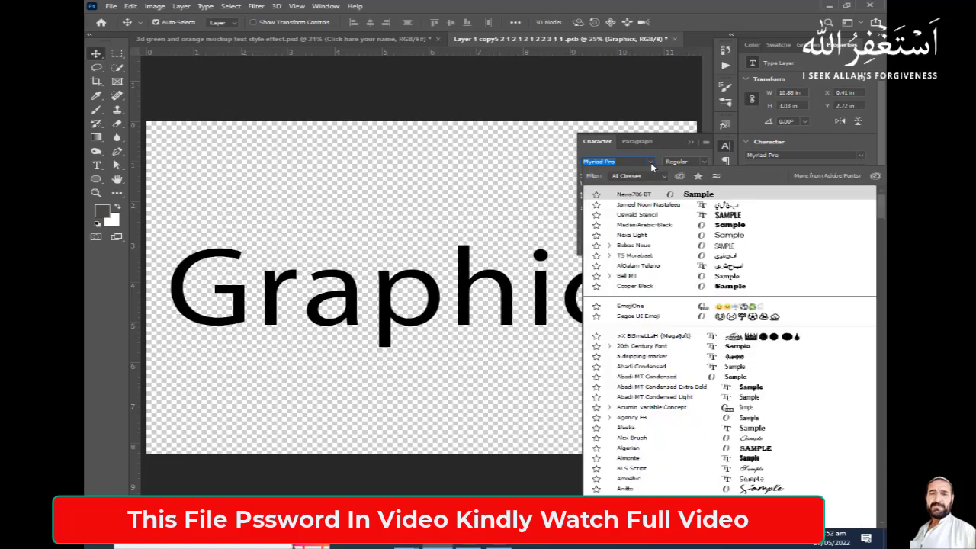
pyautogui.click(644, 225)
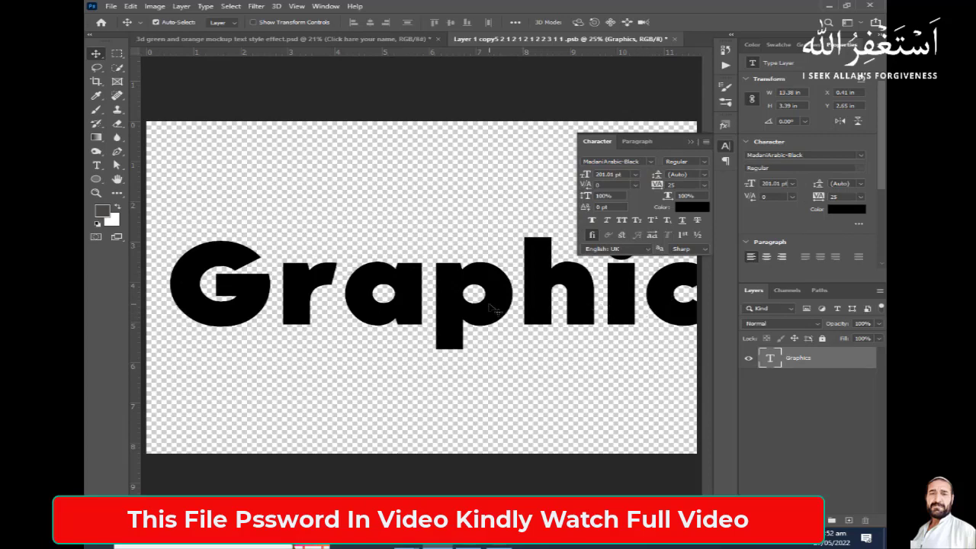
pyautogui.click(692, 143)
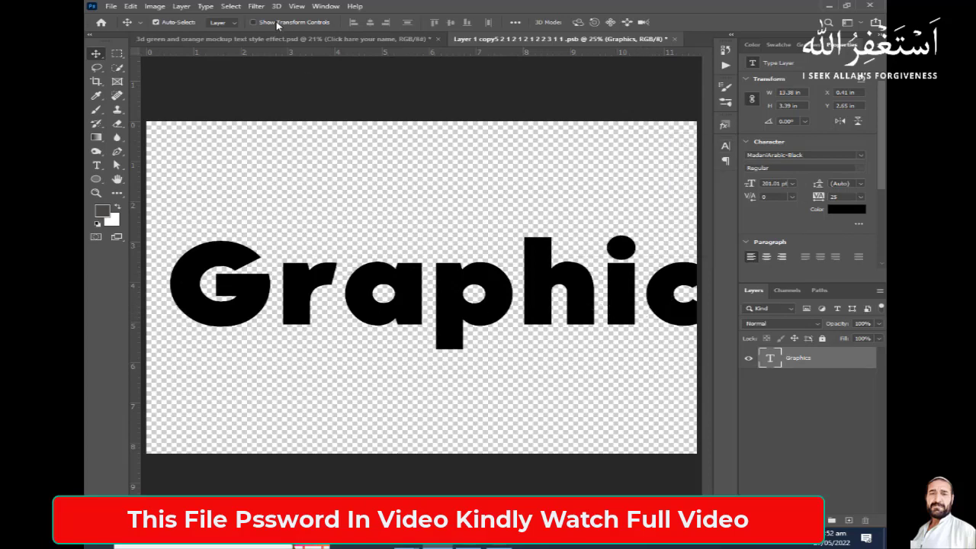
# Step: Move and enlarge the Graphics text, placing it at the canvas centre
pyautogui.click(278, 23)
pyautogui.moveTo(565, 299); pyautogui.dragTo(393, 289)
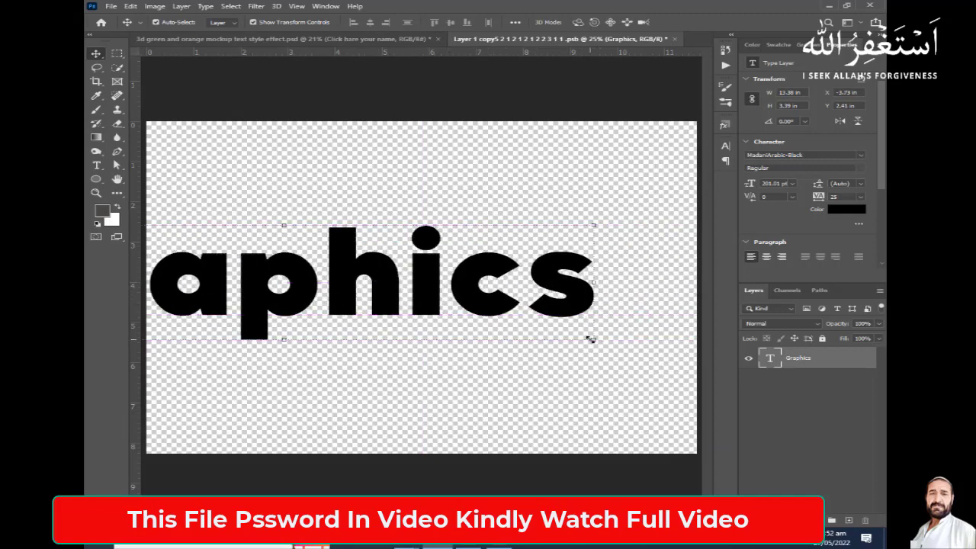
pyautogui.moveTo(591, 339); pyautogui.dragTo(336, 269)
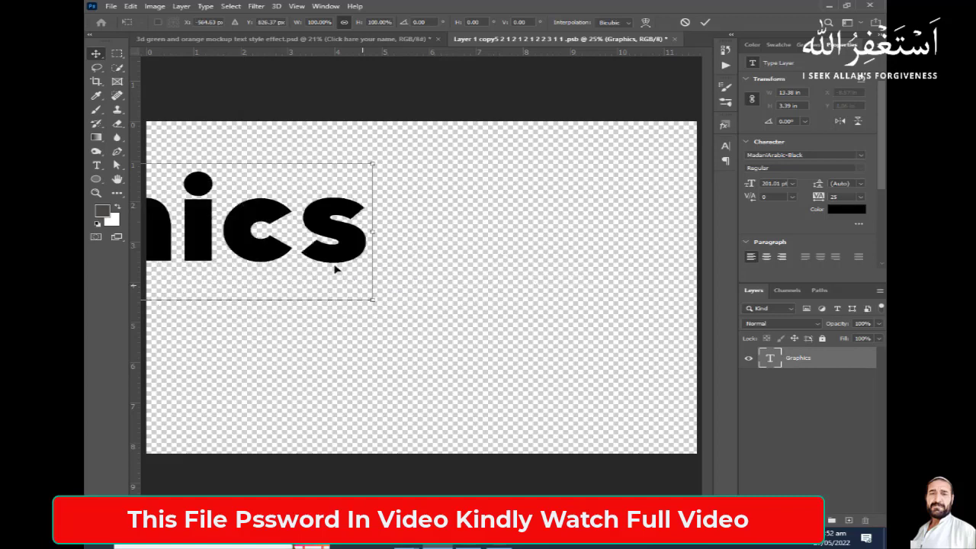
pyautogui.moveTo(366, 257)
pyautogui.mouseDown()
pyautogui.moveTo(568, 283)
pyautogui.moveTo(633, 338)
pyautogui.moveTo(488, 311)
pyautogui.mouseUp()
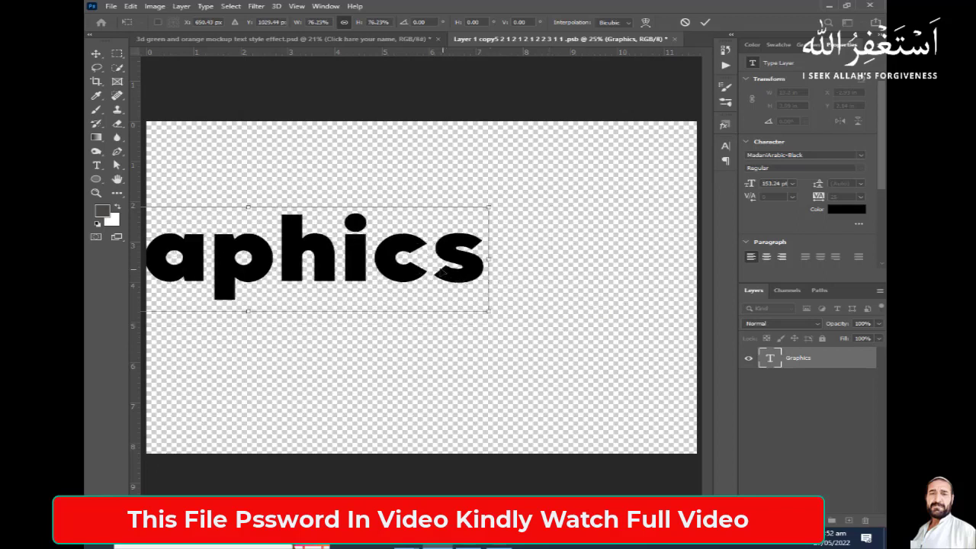
pyautogui.moveTo(401, 265)
pyautogui.mouseDown()
pyautogui.moveTo(587, 292)
pyautogui.moveTo(562, 302)
pyautogui.mouseUp()
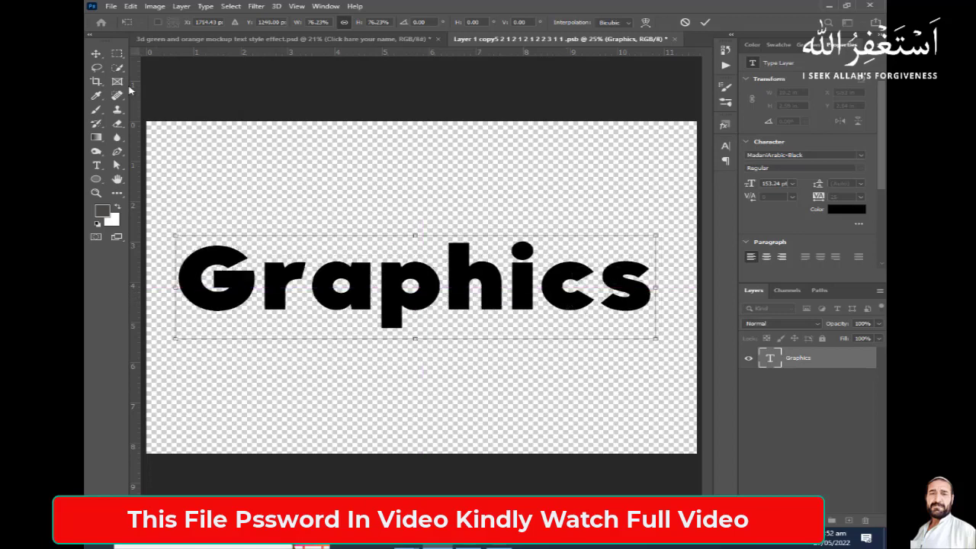
# Step: Rotate the Graphics text about 2.23°, commit it, and hide transform controls
pyautogui.click(280, 23)
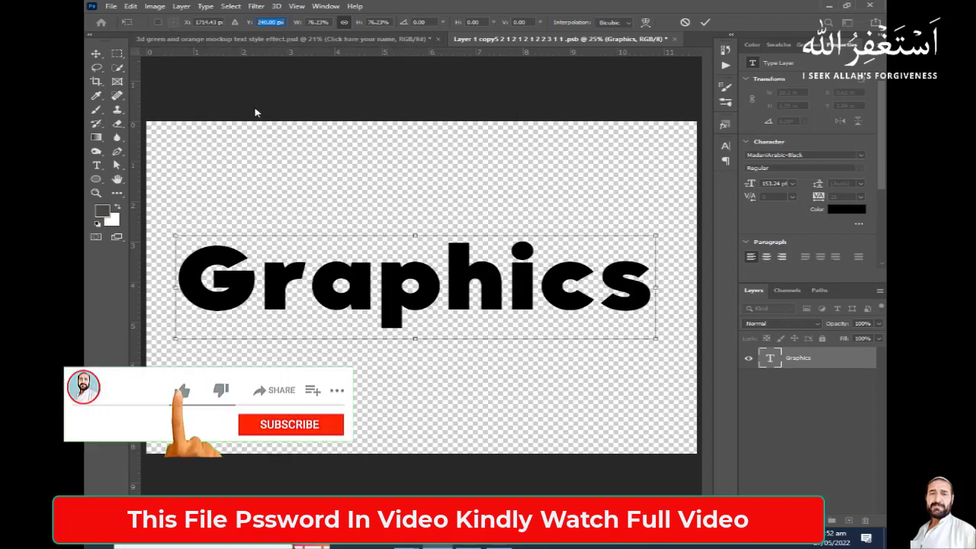
pyautogui.moveTo(204, 140); pyautogui.dragTo(206, 113)
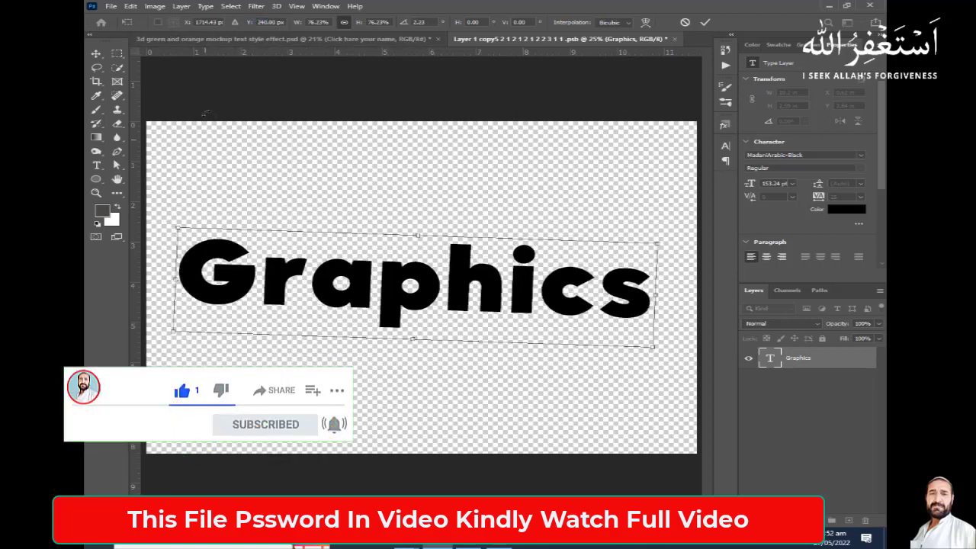
pyautogui.click(96, 54)
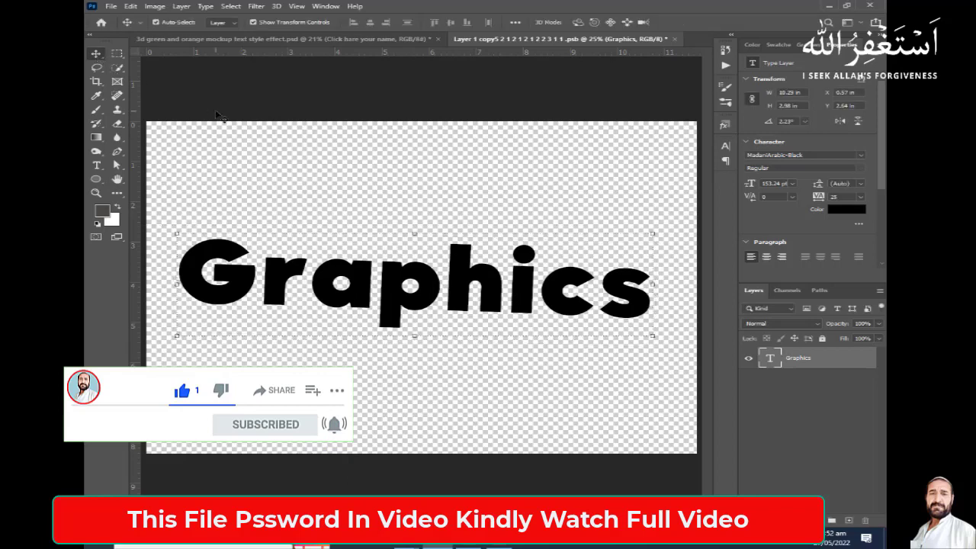
pyautogui.click(252, 22)
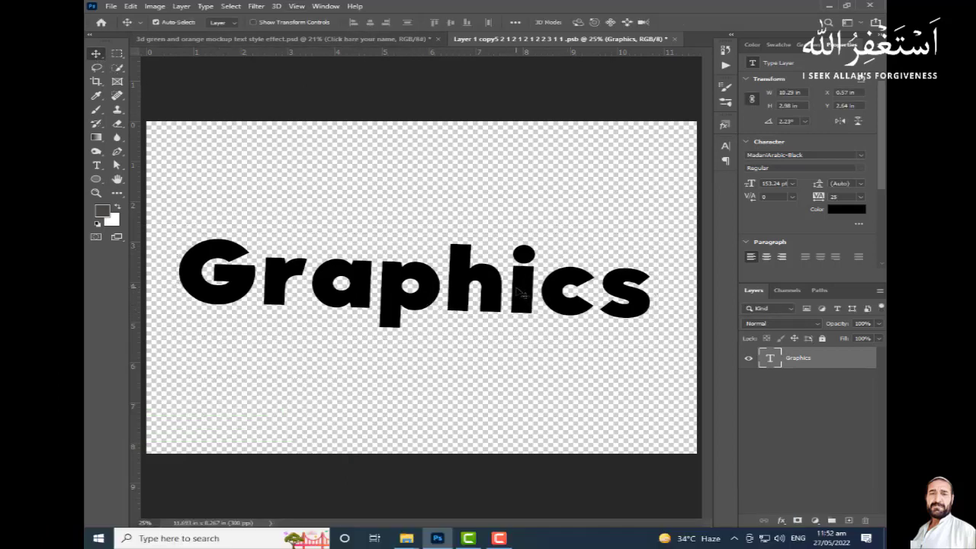
# Step: Confirm the text transform, then close the .psb smart object, saving its changes
pyautogui.hotkey('ctrl', 't')
pyautogui.press('Return')
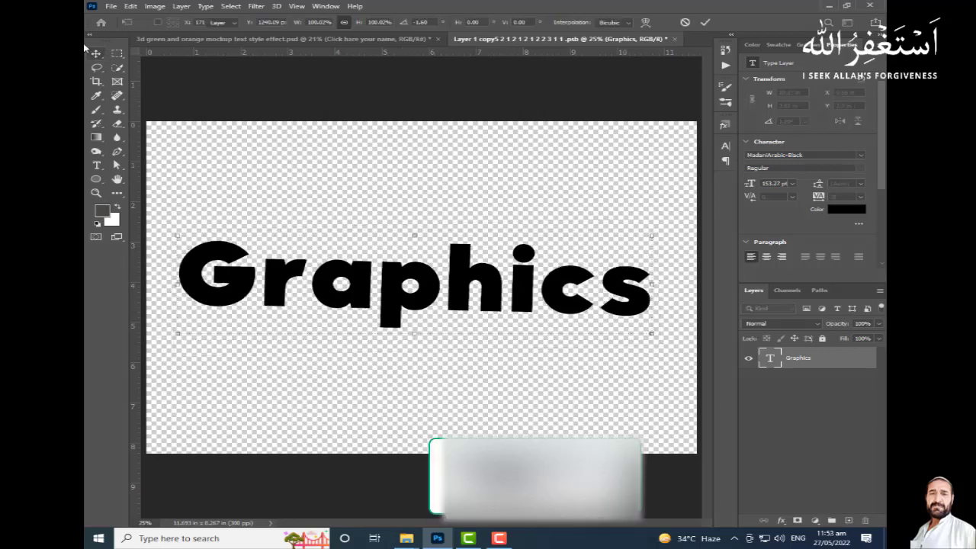
pyautogui.click(253, 22)
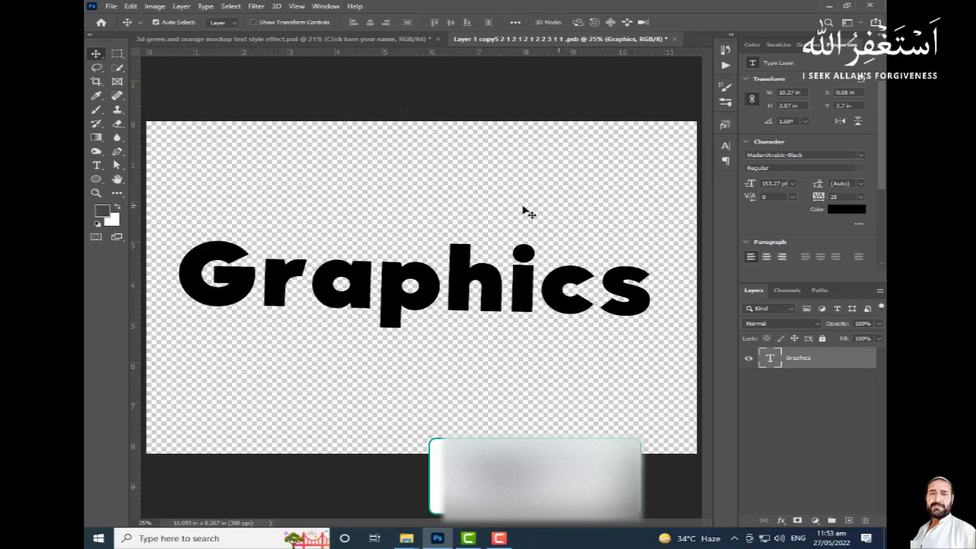
pyautogui.click(675, 39)
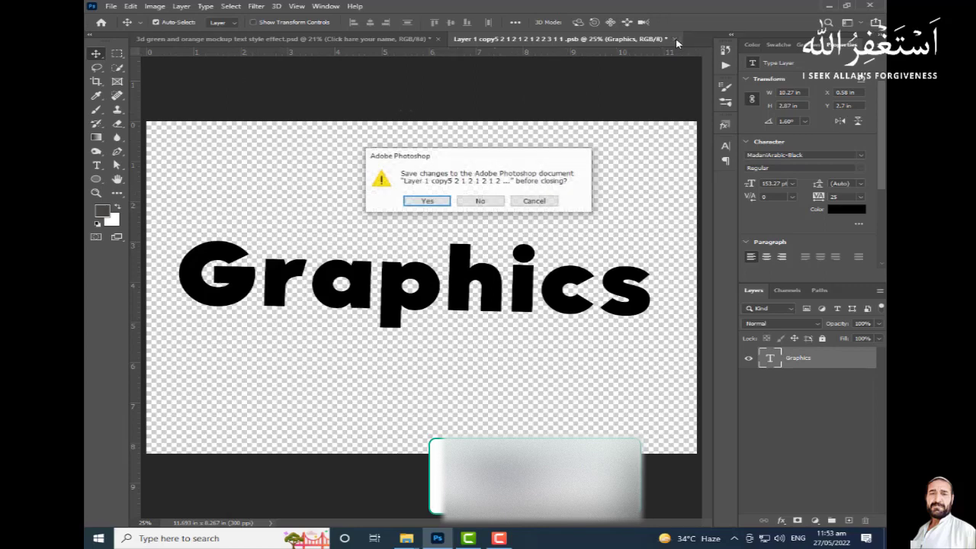
pyautogui.click(425, 200)
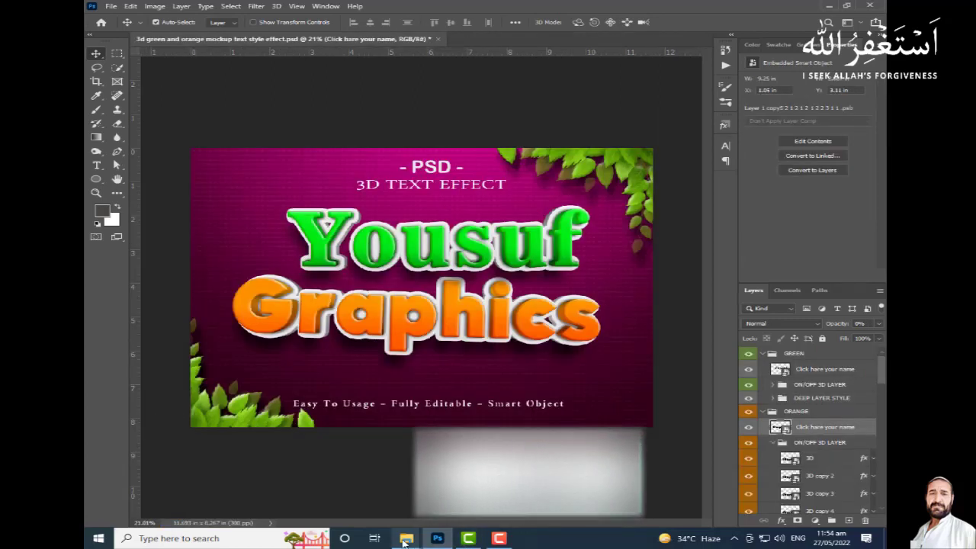
pyautogui.moveTo(405, 539)
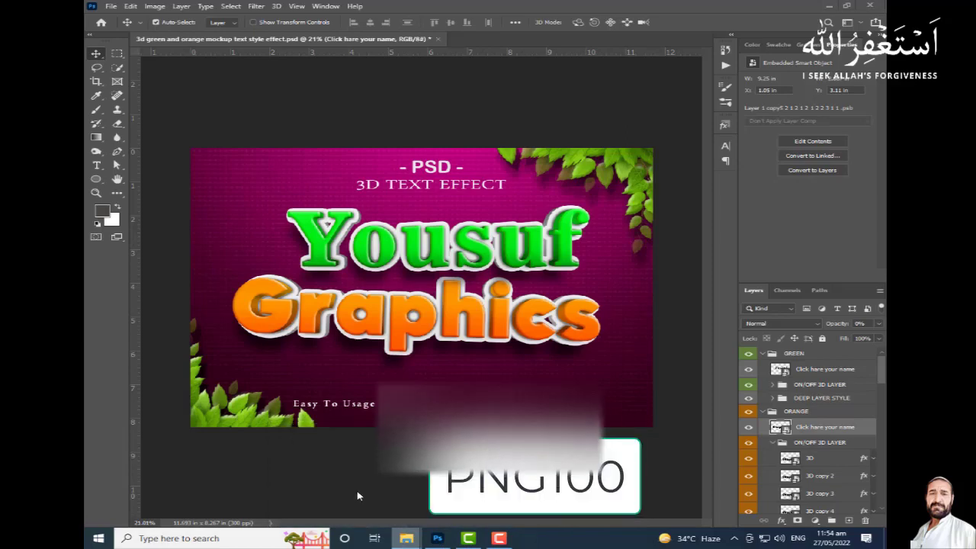
# Step: Bring the '3d pinky and white mockup text style effect' folder forward and scroll its files
pyautogui.click(359, 494)
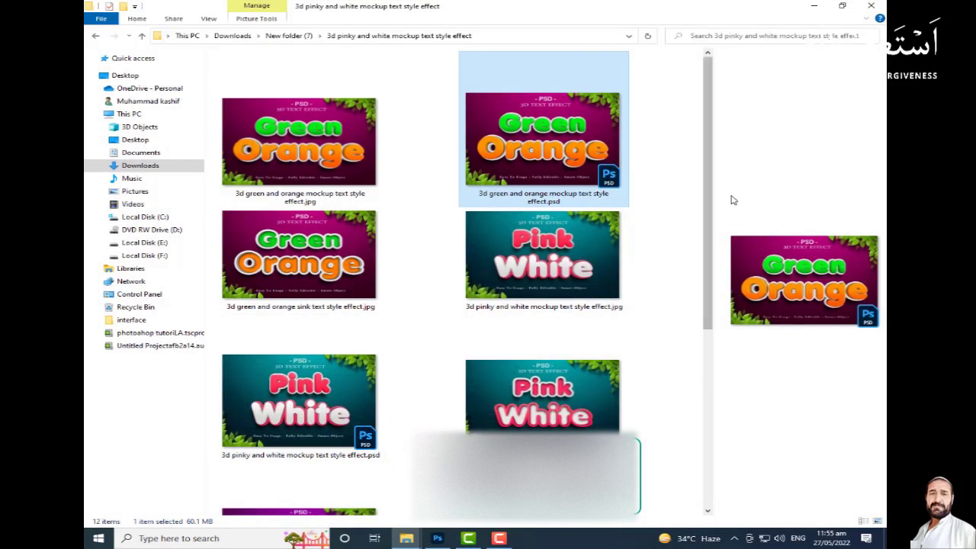
pyautogui.moveTo(708, 191)
pyautogui.mouseDown()
pyautogui.moveTo(703, 391)
pyautogui.moveTo(705, 297)
pyautogui.mouseUp()
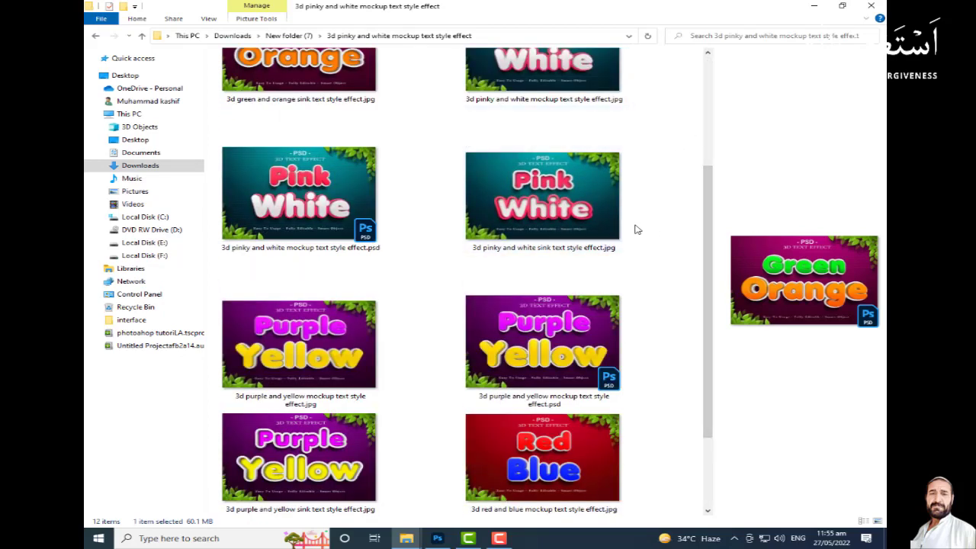